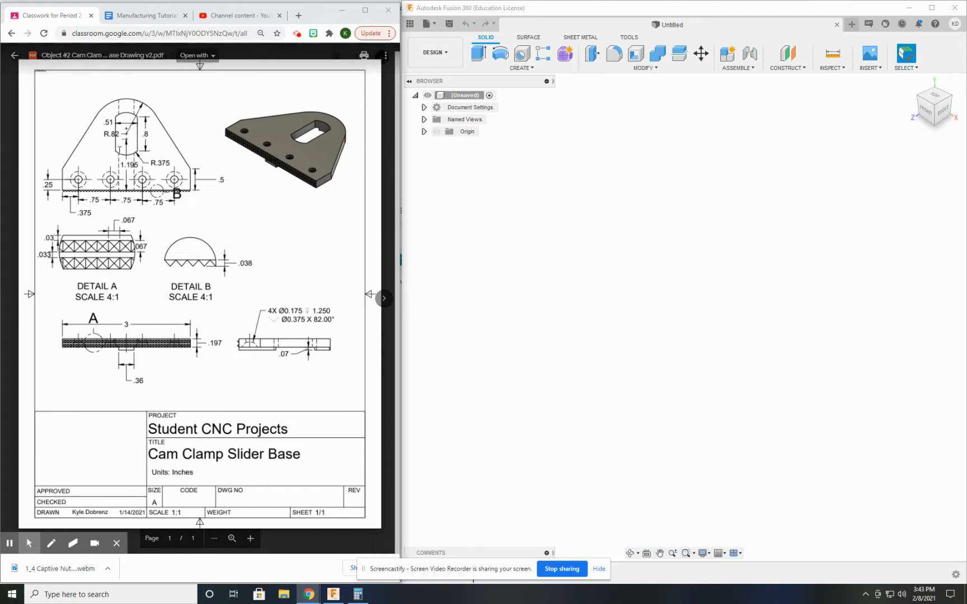
# Start a new sketch on the horizontal top plane.
pyautogui.click(521, 67)
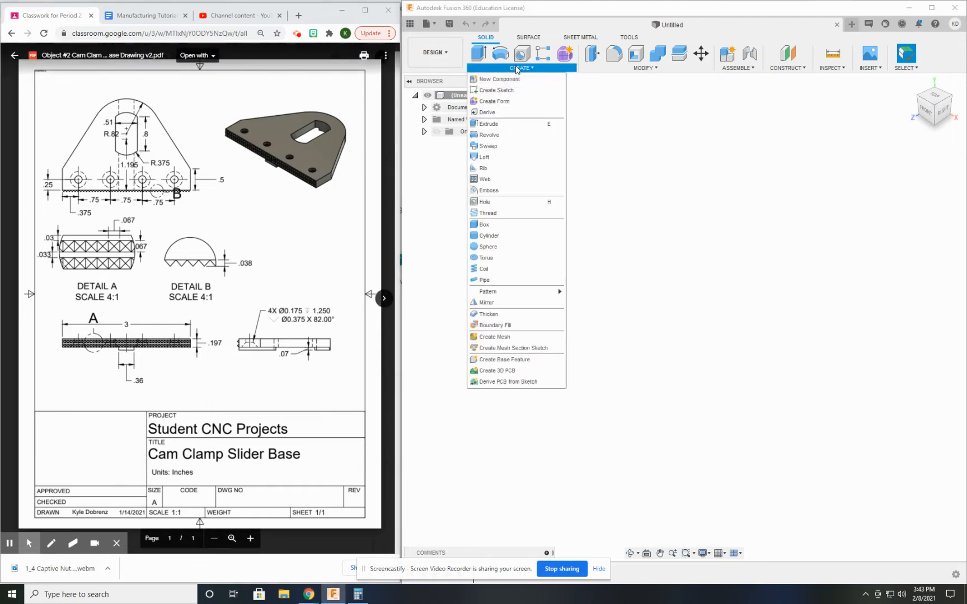
pyautogui.click(520, 90)
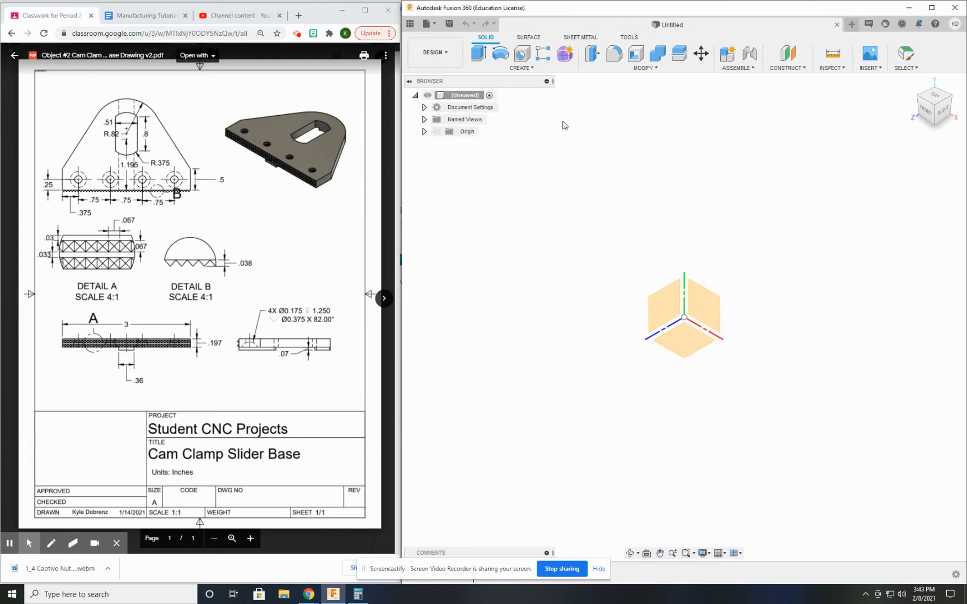
pyautogui.click(692, 350)
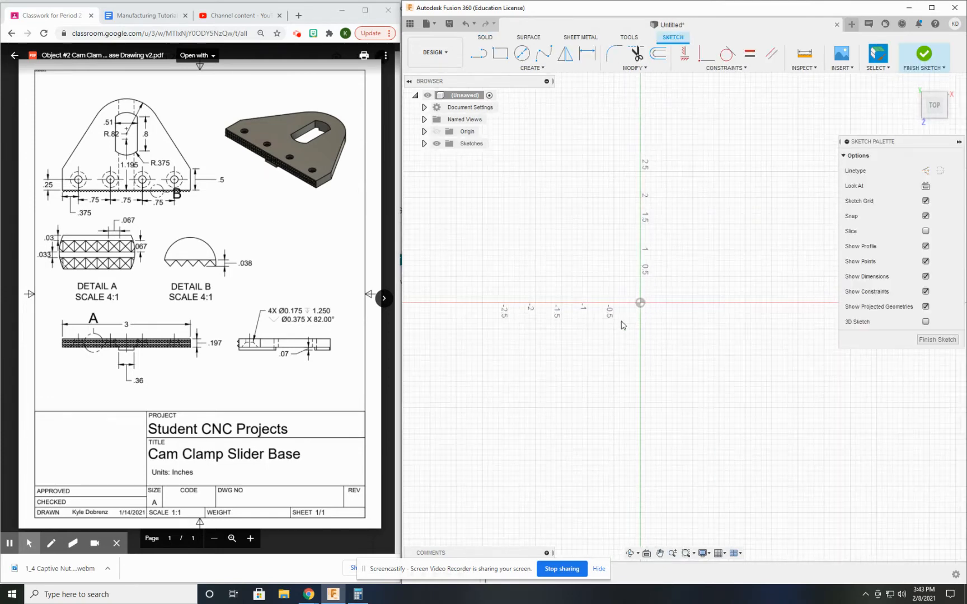
# Sketch a closed plate outline with a base about 3.8 in wide through the origin, short vertical sides, slanted sides and a tangent arc on top.
pyautogui.click(478, 53)
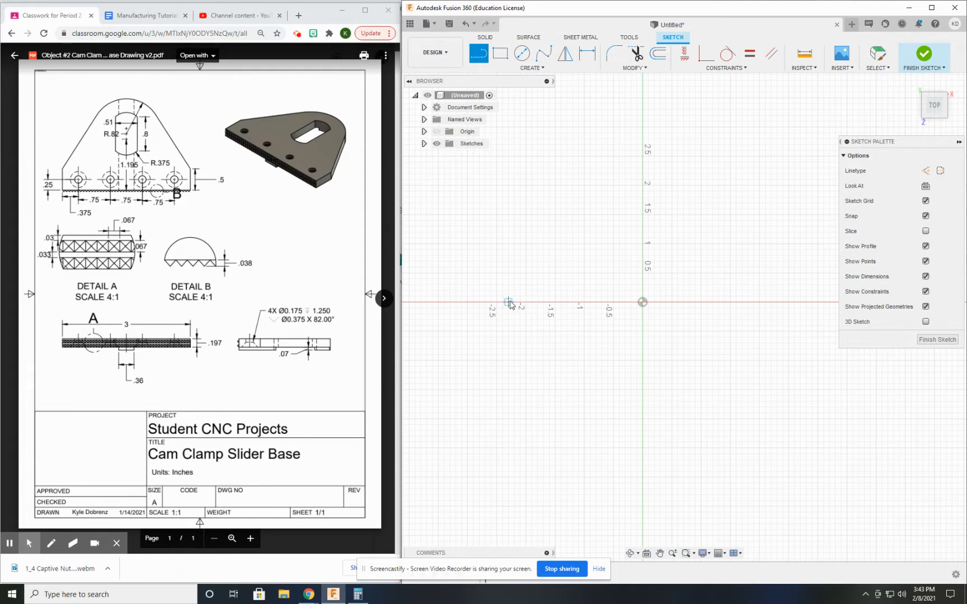
pyautogui.click(532, 302)
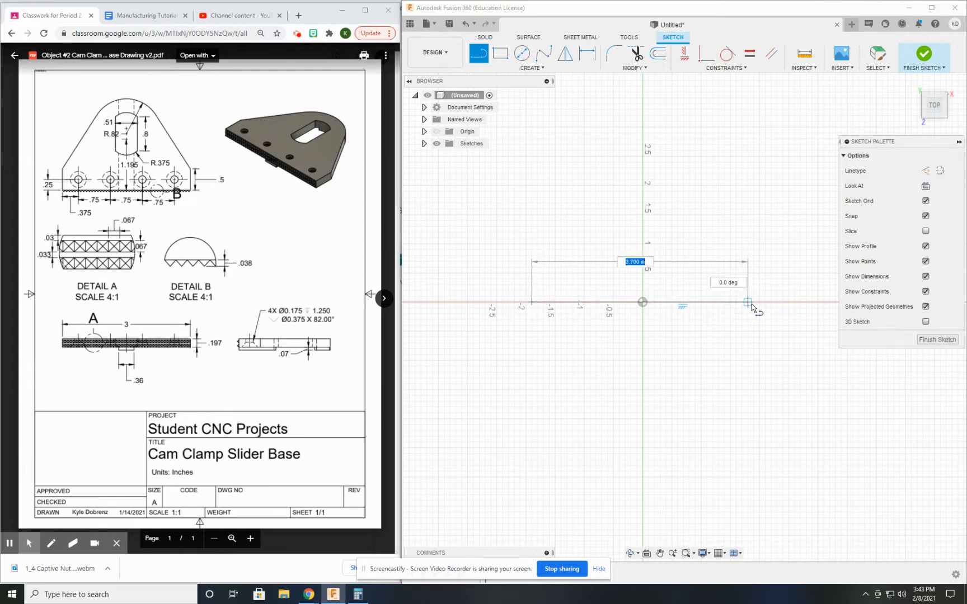
pyautogui.click(753, 302)
pyautogui.click(752, 255)
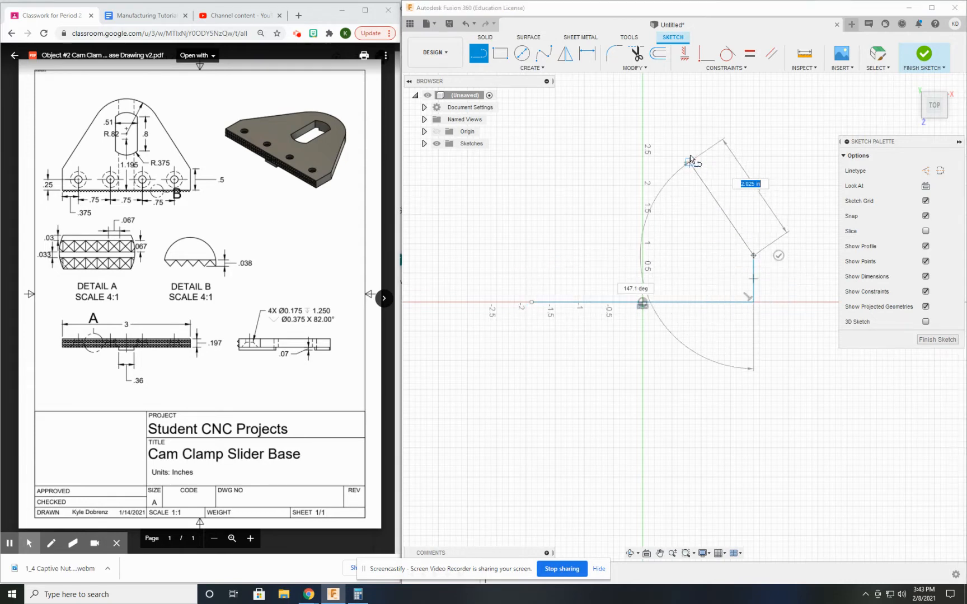
pyautogui.click(690, 157)
pyautogui.moveTo(689, 157); pyautogui.dragTo(582, 162)
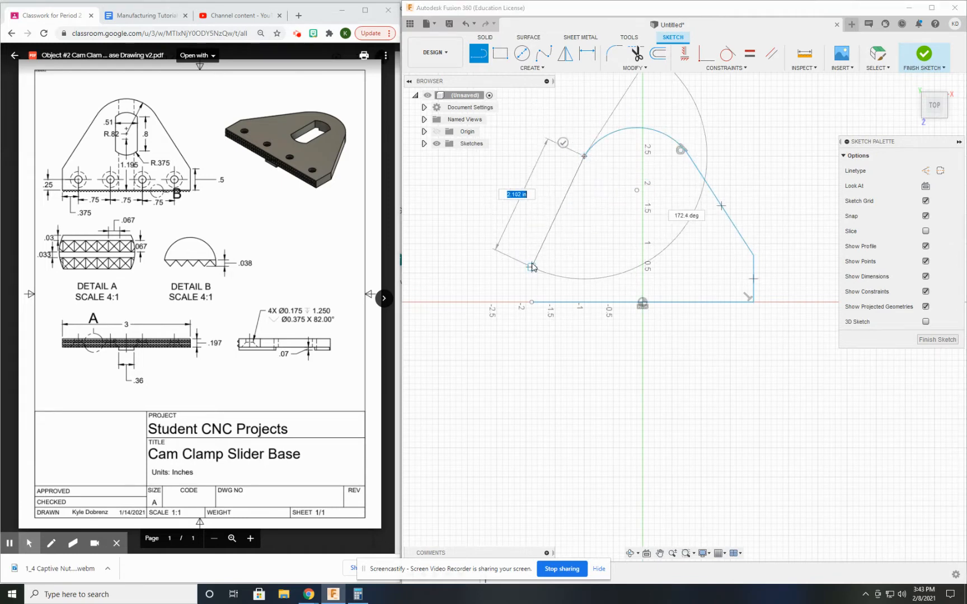
pyautogui.click(531, 267)
pyautogui.click(532, 302)
pyautogui.press('Escape')
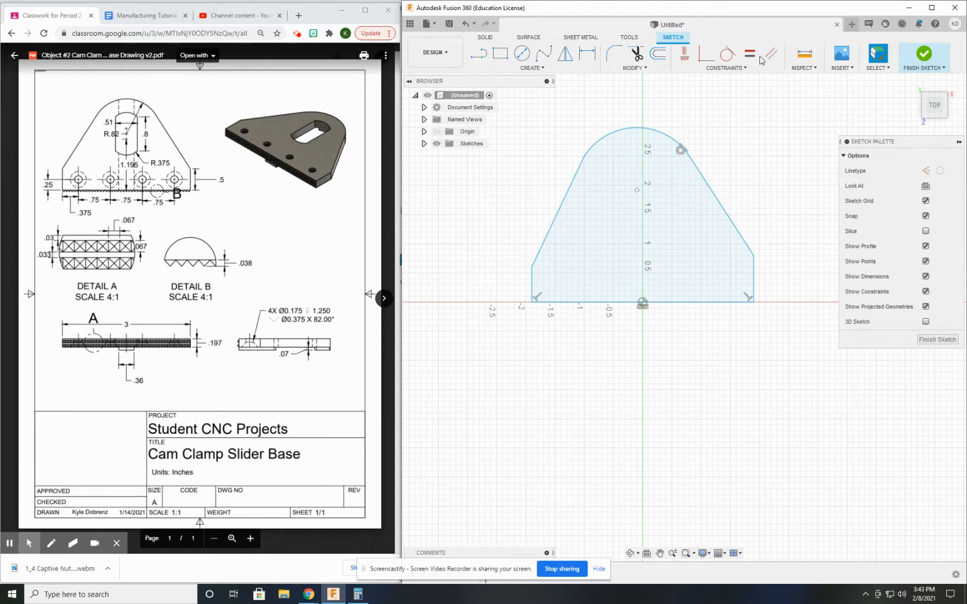
# Make the two slanted sides equal in length and the two short vertical sides equal in length.
pyautogui.click(751, 53)
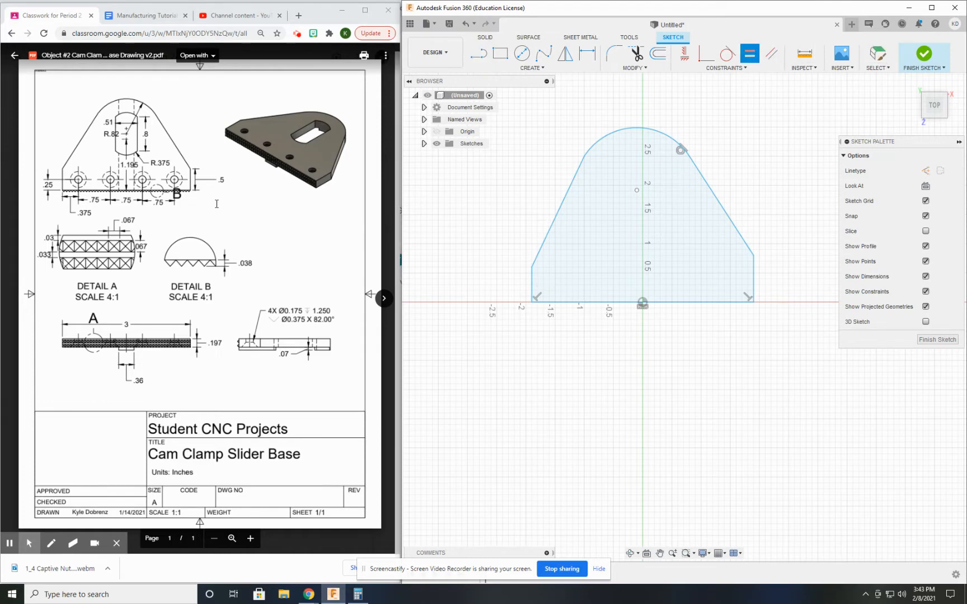
pyautogui.click(552, 217)
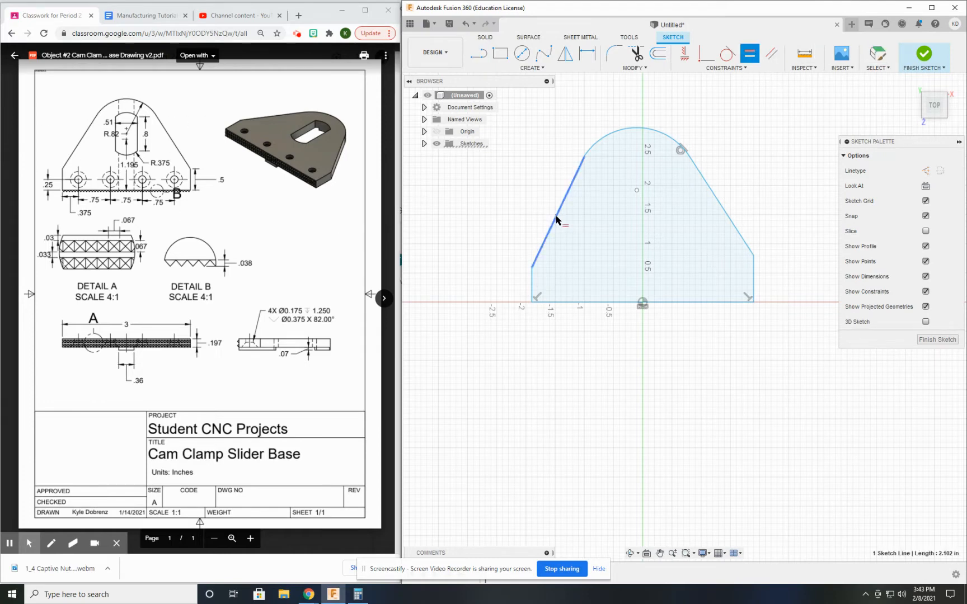
pyautogui.click(719, 204)
pyautogui.click(532, 284)
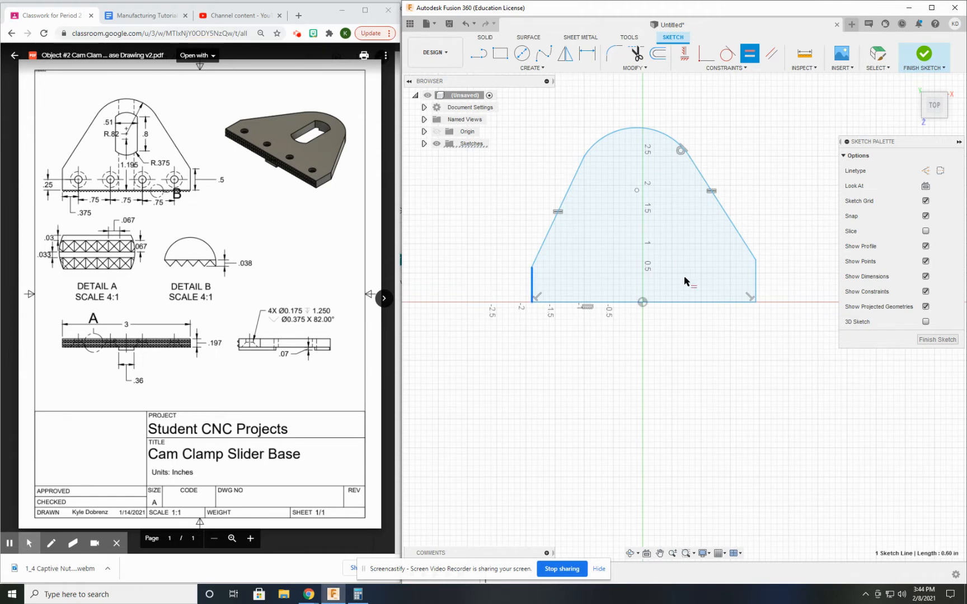
pyautogui.click(753, 283)
pyautogui.press('Escape')
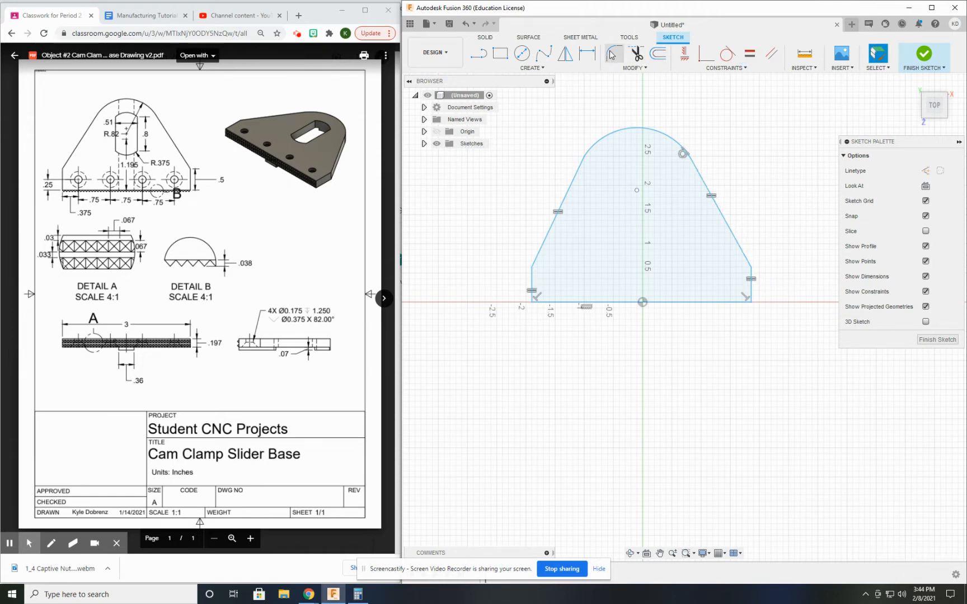
# Dimension the outline's base line to 3 in.
pyautogui.click(587, 53)
pyautogui.click(618, 303)
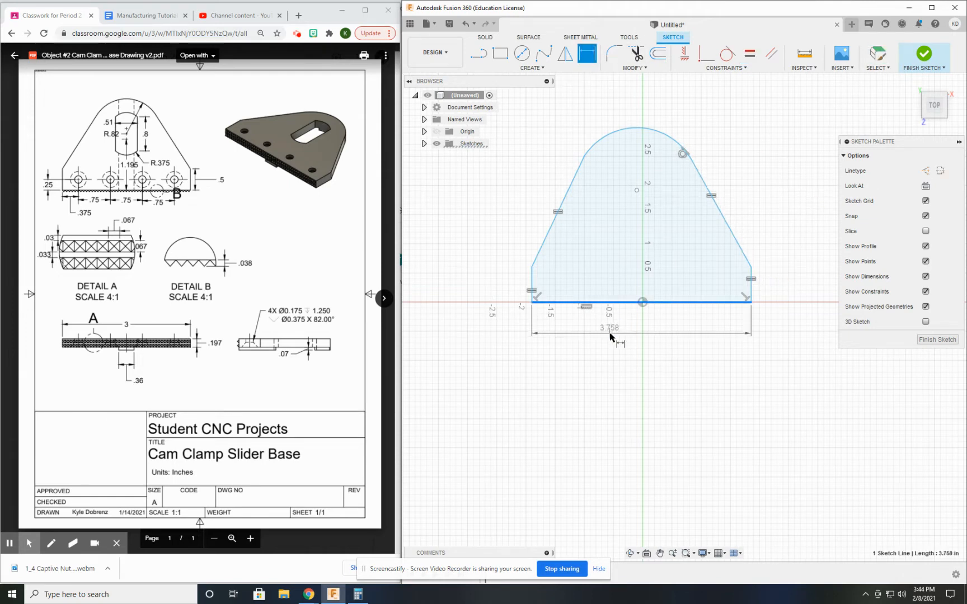
pyautogui.click(617, 338)
pyautogui.write('3')
pyautogui.press('Return')
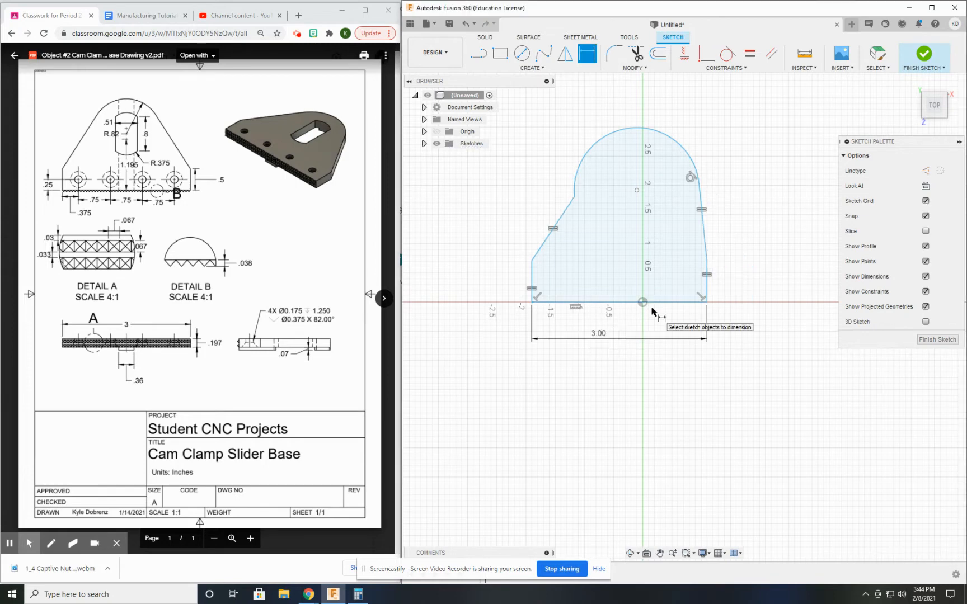
pyautogui.press('Escape')
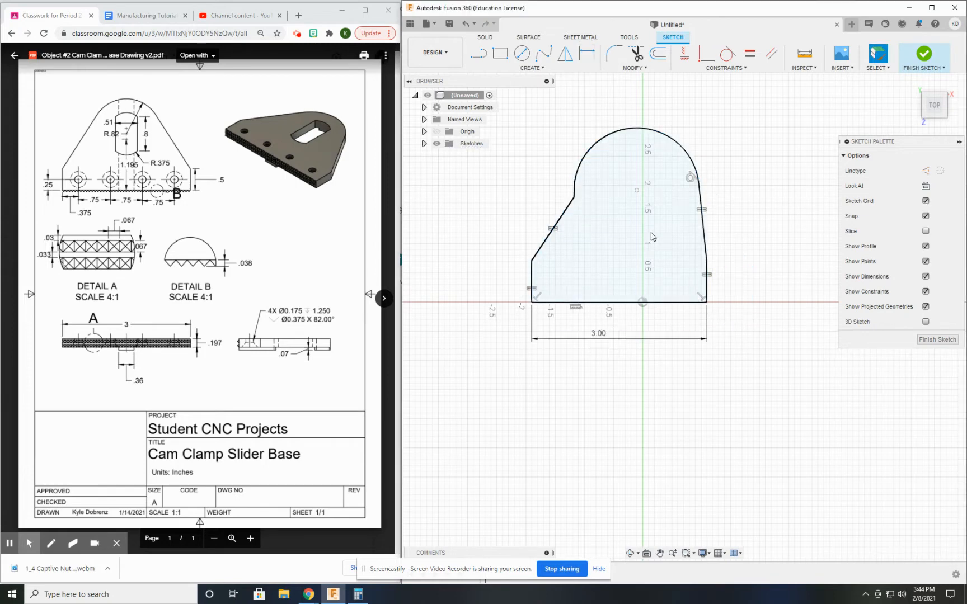
# Apply a tangent constraint between the left slanted side and the top arc.
pyautogui.click(727, 55)
pyautogui.click(569, 208)
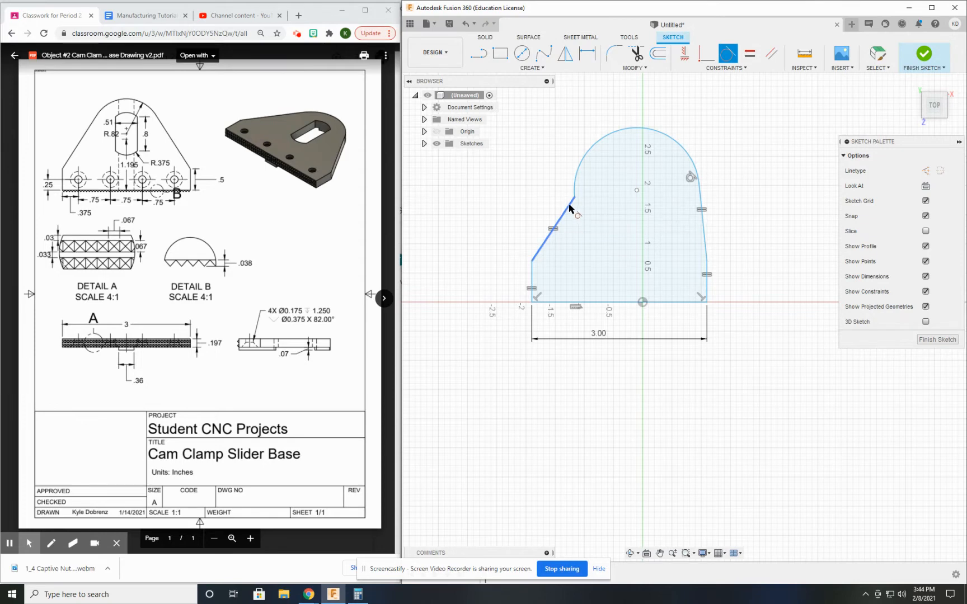
pyautogui.click(578, 187)
pyautogui.click(698, 175)
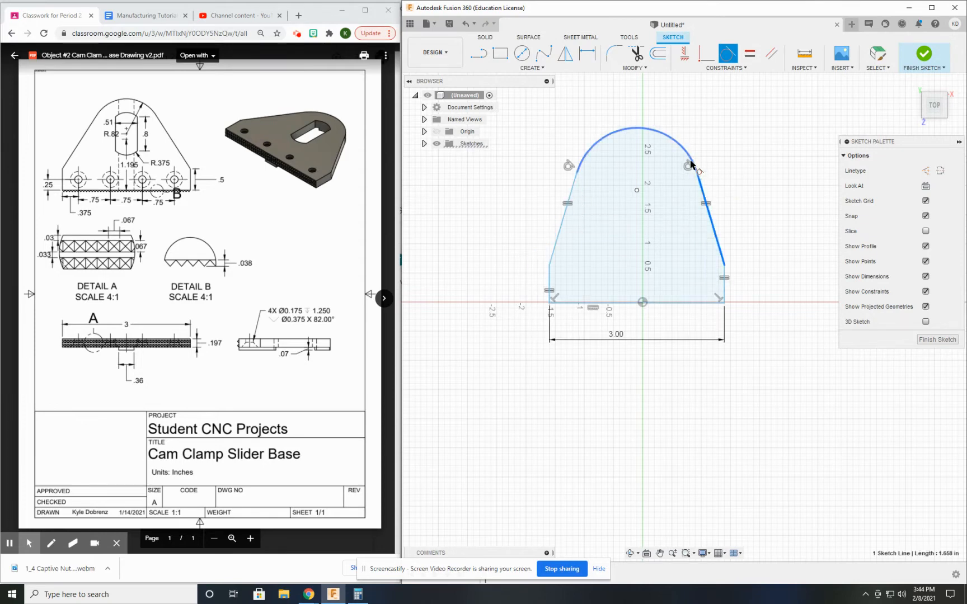
pyautogui.press('Escape')
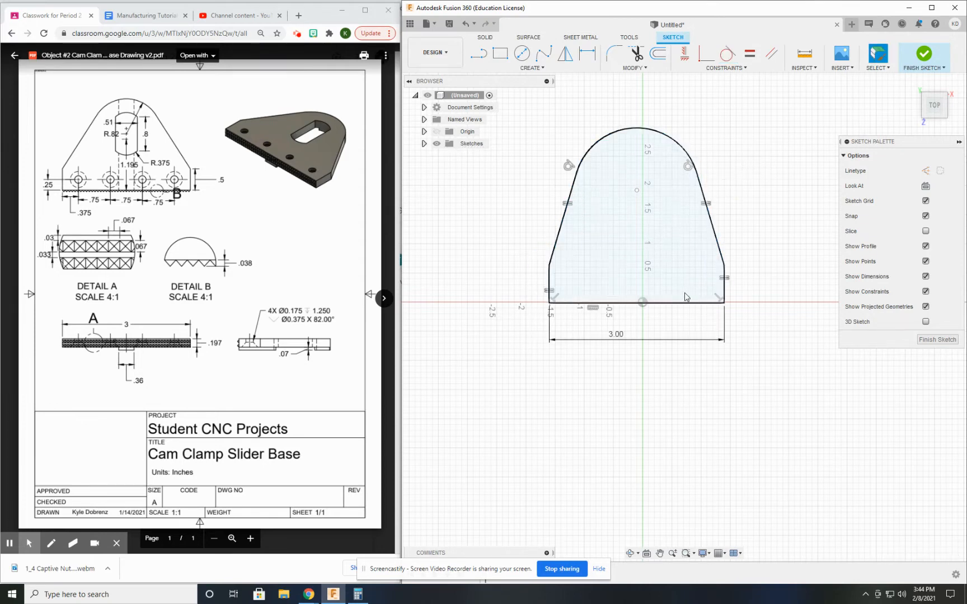
# Align the top arc's centre point vertically with the sketch origin.
pyautogui.moveTo(634, 178); pyautogui.dragTo(558, 180, button='middle')
pyautogui.click(683, 53)
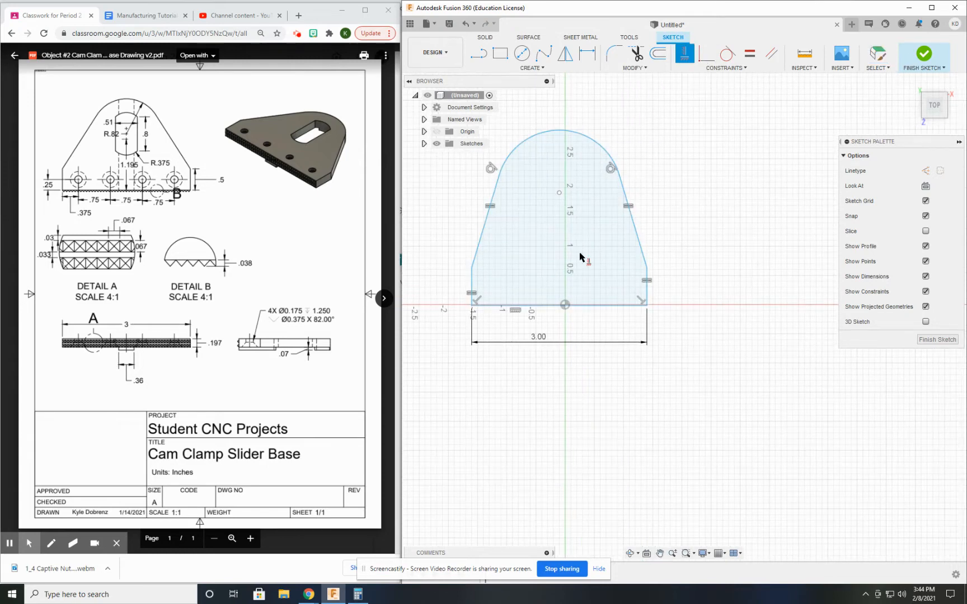
pyautogui.click(565, 305)
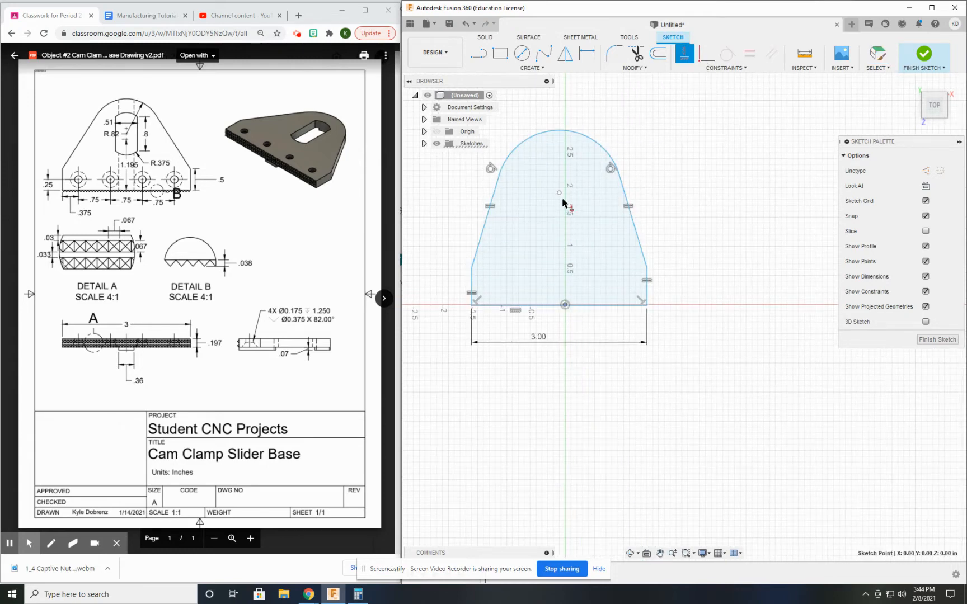
pyautogui.click(560, 194)
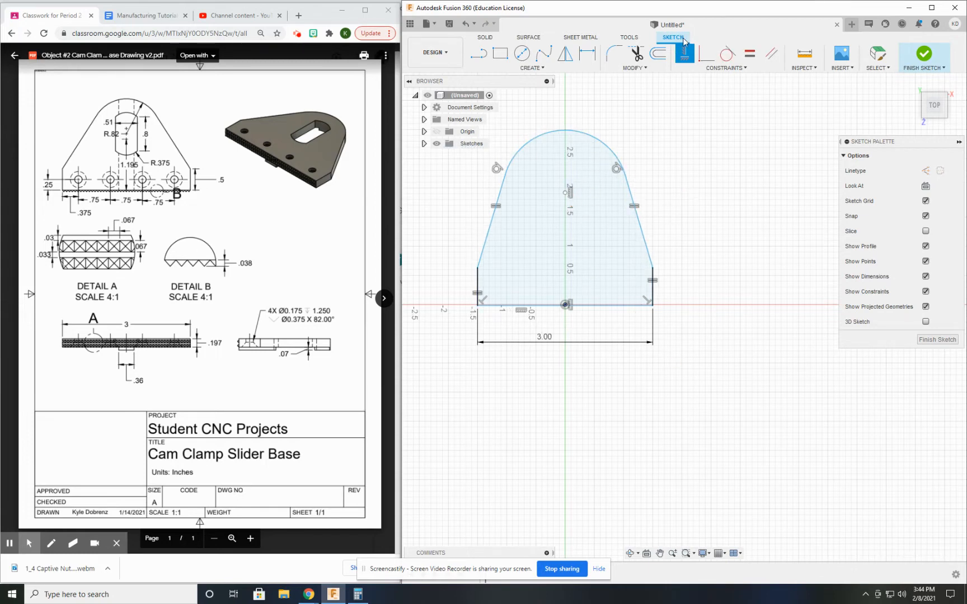
pyautogui.press('Escape')
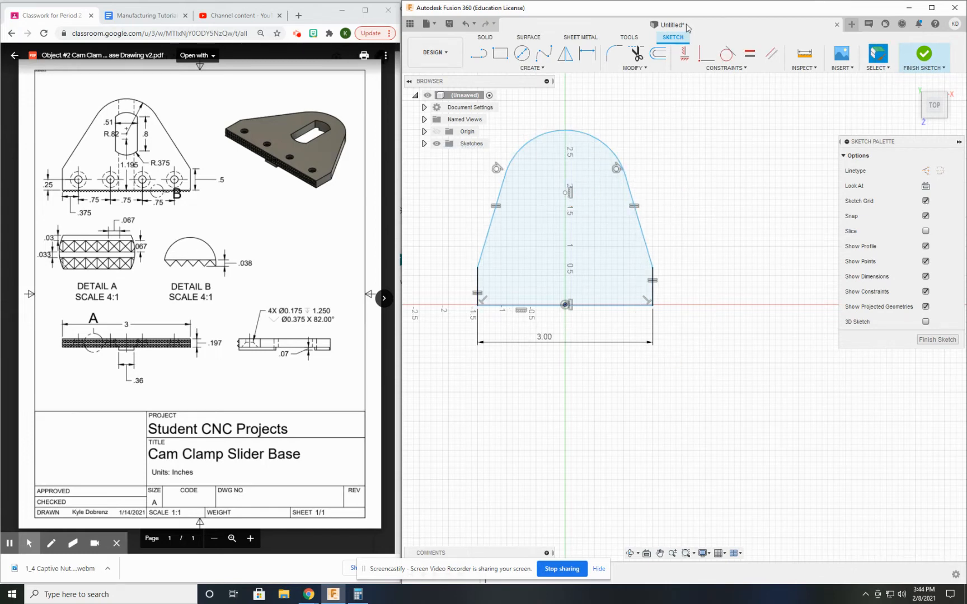
# Sketch two separate vertical lines about 0.8 in apart inside the rounded upper part of the plate, one on each side of the centre axis.
pyautogui.click(480, 55)
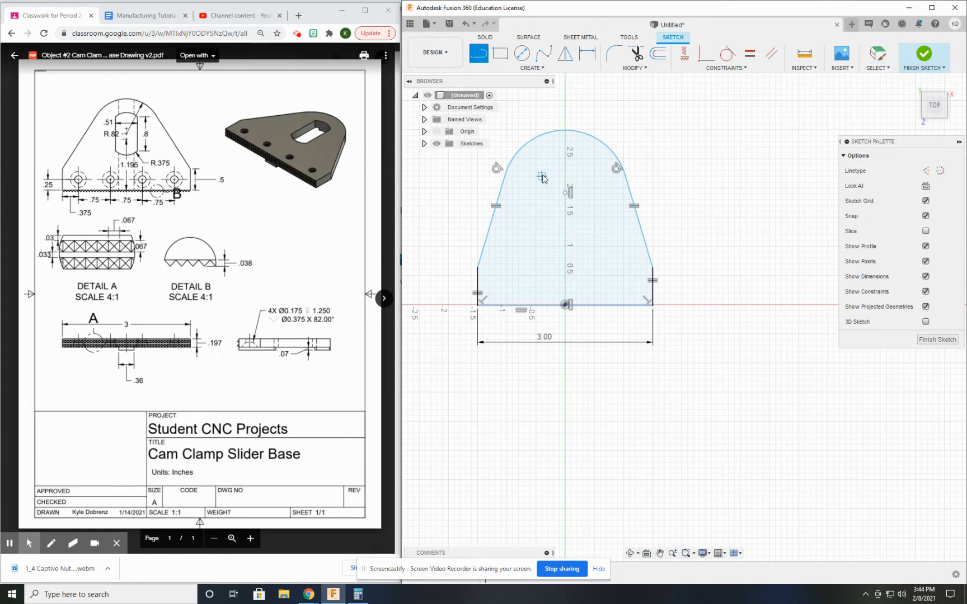
pyautogui.click(542, 177)
pyautogui.click(541, 223)
pyautogui.press('Escape')
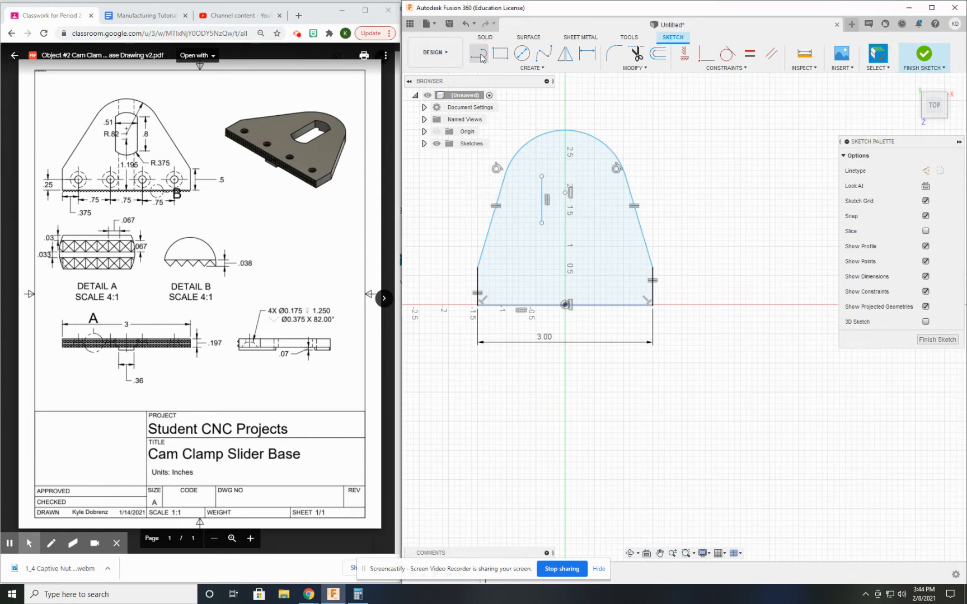
pyautogui.click(480, 55)
pyautogui.click(565, 204)
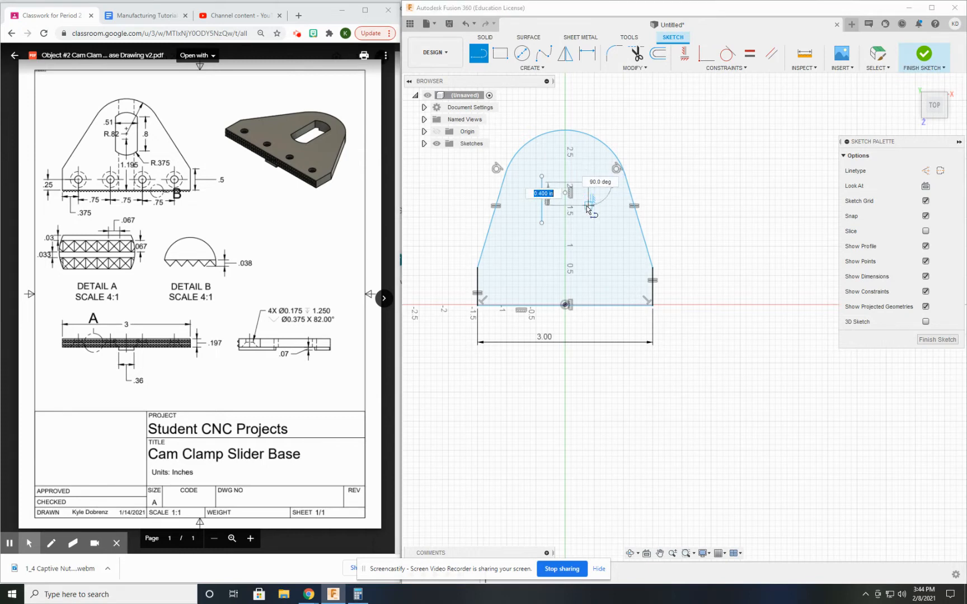
pyautogui.click(588, 223)
pyautogui.press('Escape')
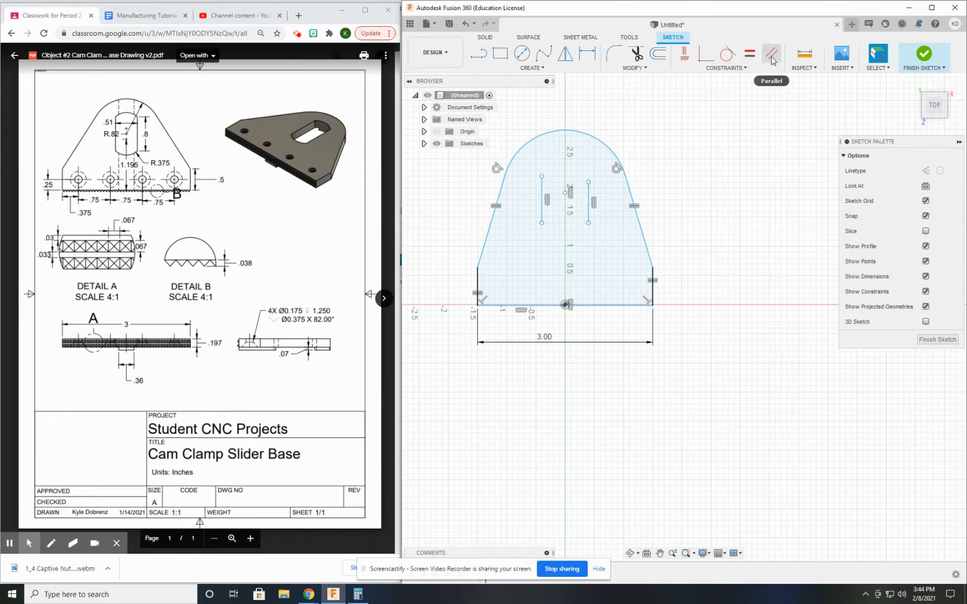
# Make the two inner vertical lines equal in length and align their upper endpoints horizontally.
pyautogui.click(750, 54)
pyautogui.click(589, 196)
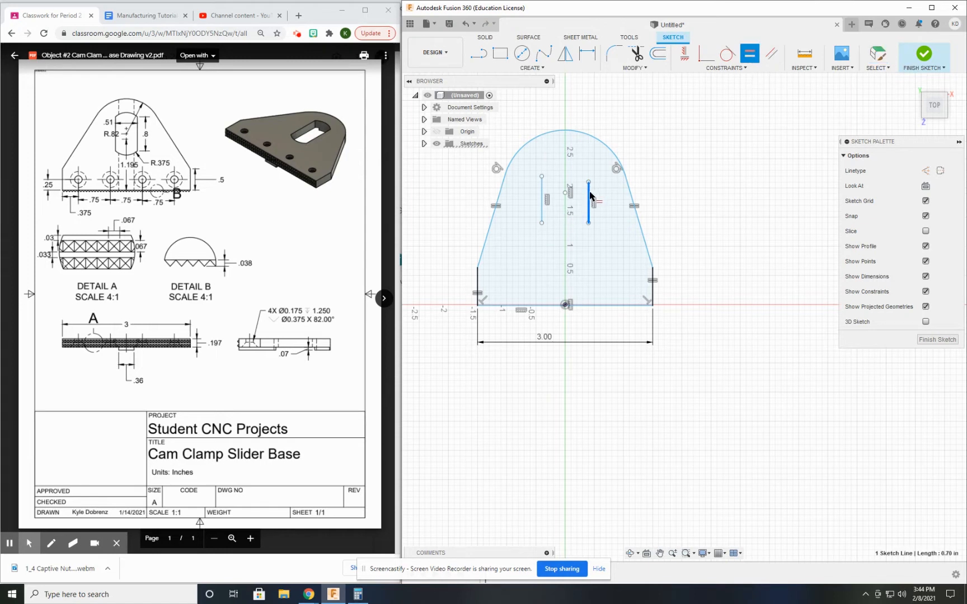
pyautogui.click(542, 195)
pyautogui.press('Escape')
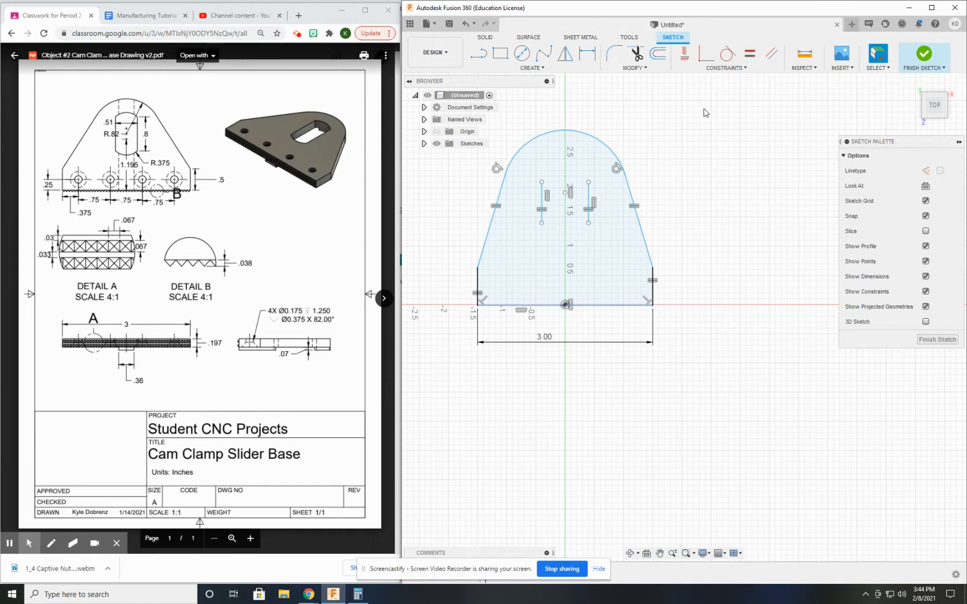
pyautogui.click(684, 54)
pyautogui.click(588, 182)
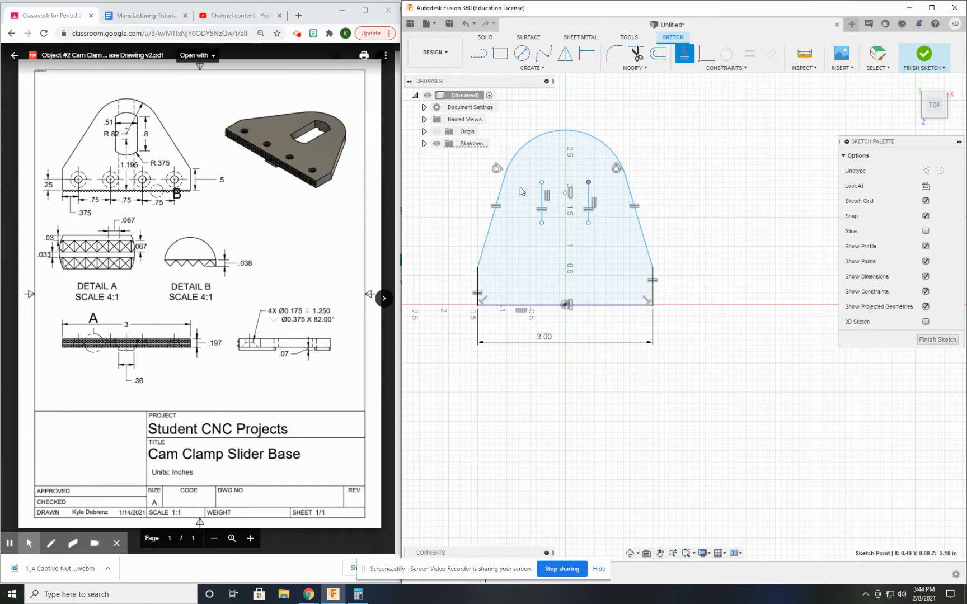
pyautogui.click(542, 183)
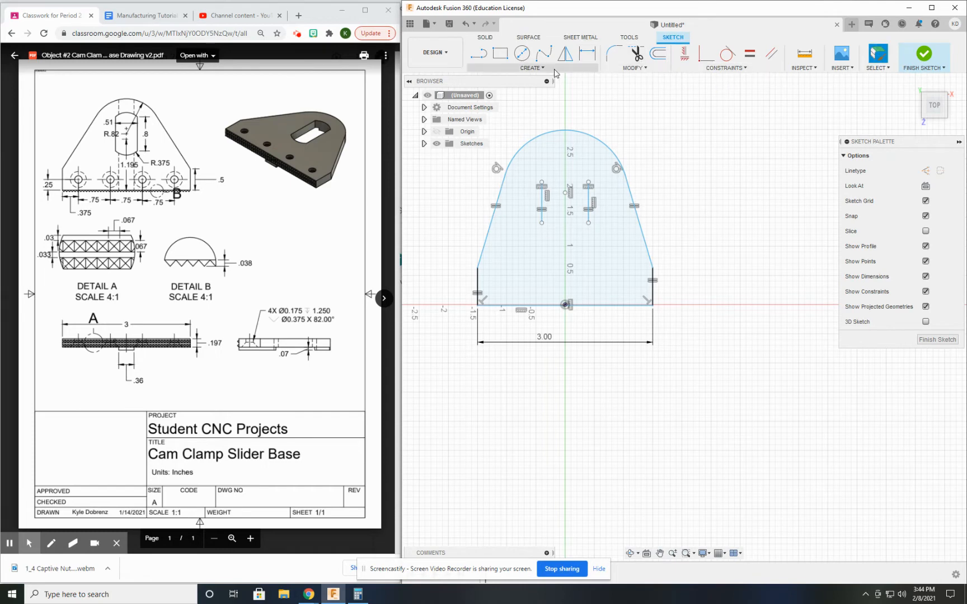
# Close the slot with two 3-point arcs bulging outward, joining the upper and the lower endpoints of the inner vertical lines.
pyautogui.click(523, 69)
pyautogui.moveTo(515, 114)
pyautogui.click(569, 114)
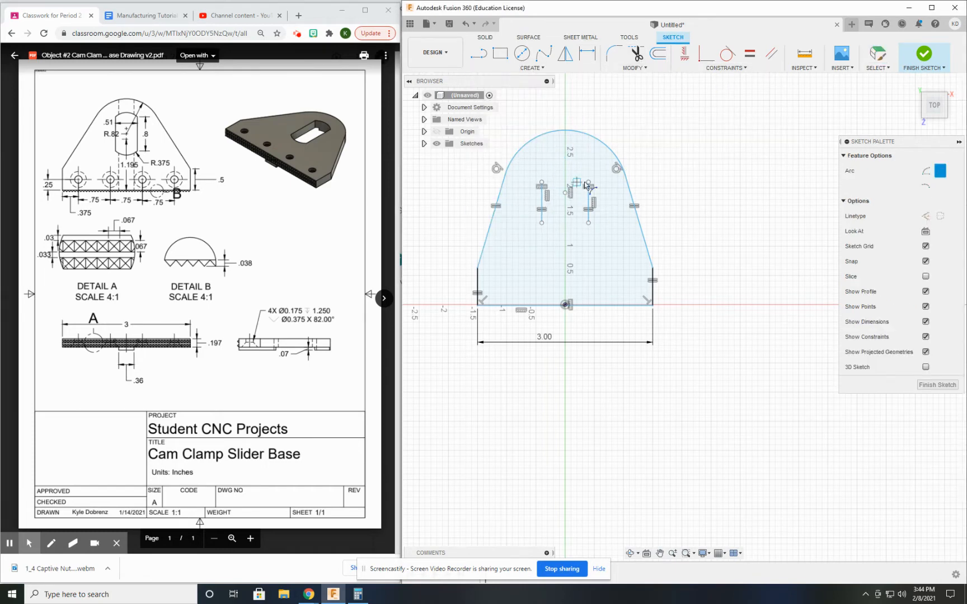
pyautogui.click(587, 183)
pyautogui.click(542, 182)
pyautogui.click(553, 173)
pyautogui.click(553, 172)
pyautogui.click(542, 223)
pyautogui.click(588, 223)
pyautogui.click(576, 234)
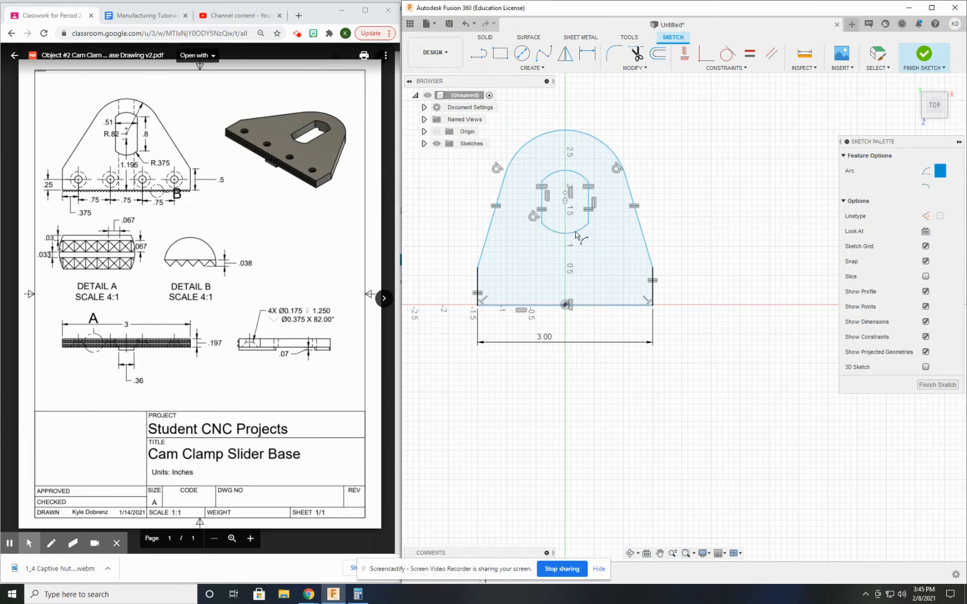
pyautogui.press('Escape')
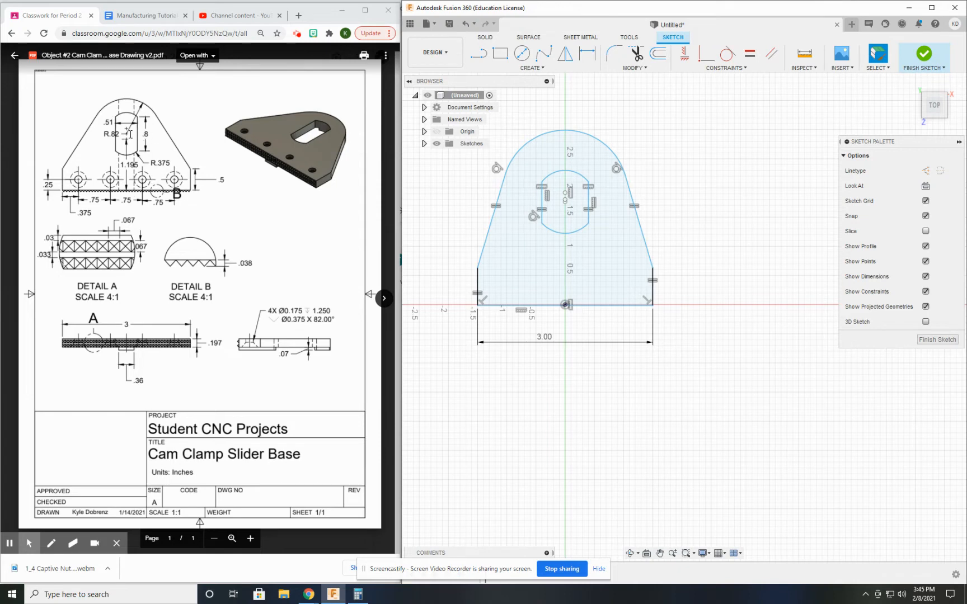
# Dimension the radius of the plate's rounded top arc as 0.82 in.
pyautogui.click(587, 53)
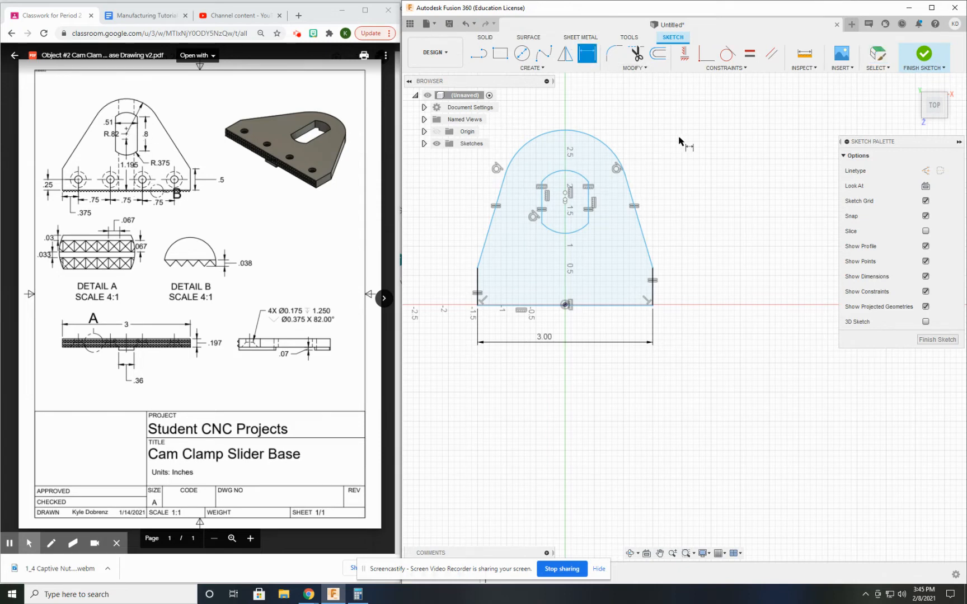
pyautogui.click(611, 158)
pyautogui.click(584, 162)
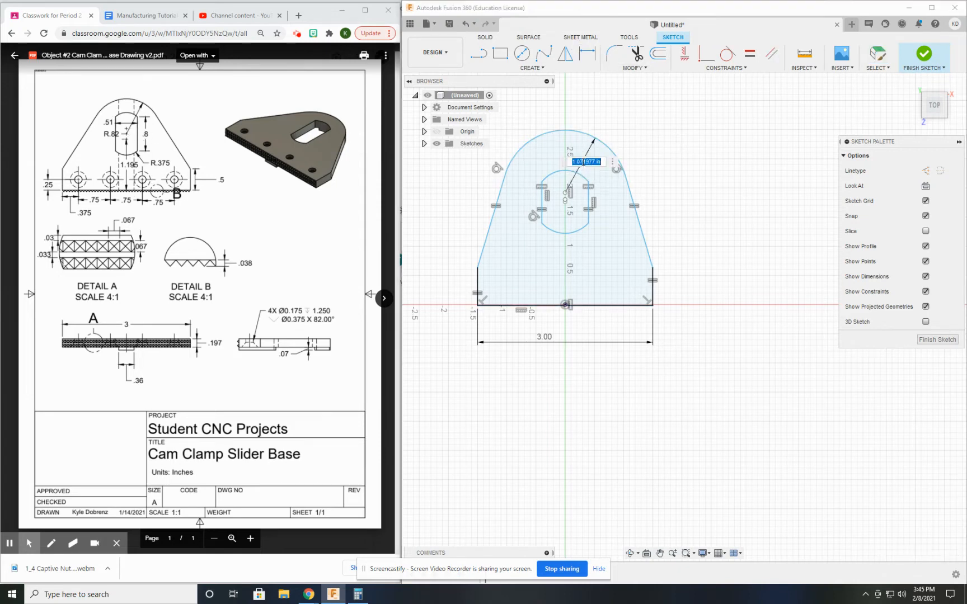
pyautogui.press('BackSpace')
pyautogui.write('.82')
pyautogui.press('Return')
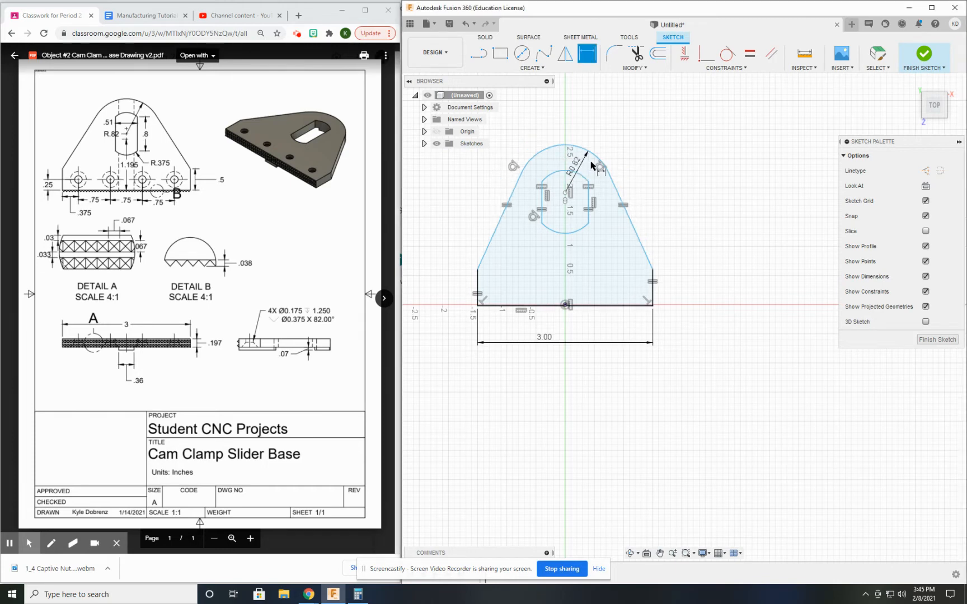
# Dimension the length of one straight side of the slot as 0.8 in.
pyautogui.click(588, 202)
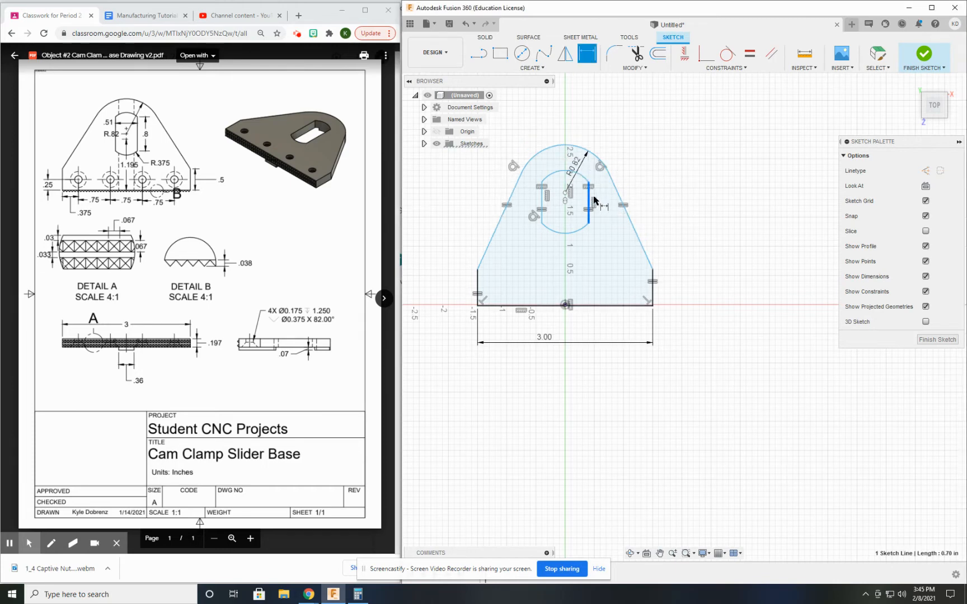
pyautogui.click(601, 198)
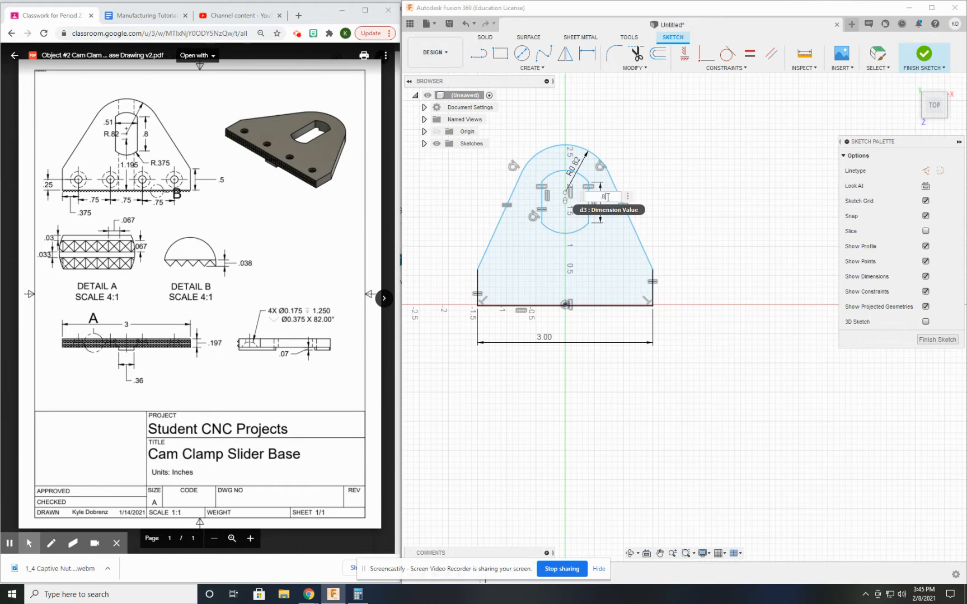
pyautogui.write('.8')
pyautogui.press('Return')
# Dimension the radius of the slot's lower arc as 0.375 in.
pyautogui.scroll(4, 594, 202)
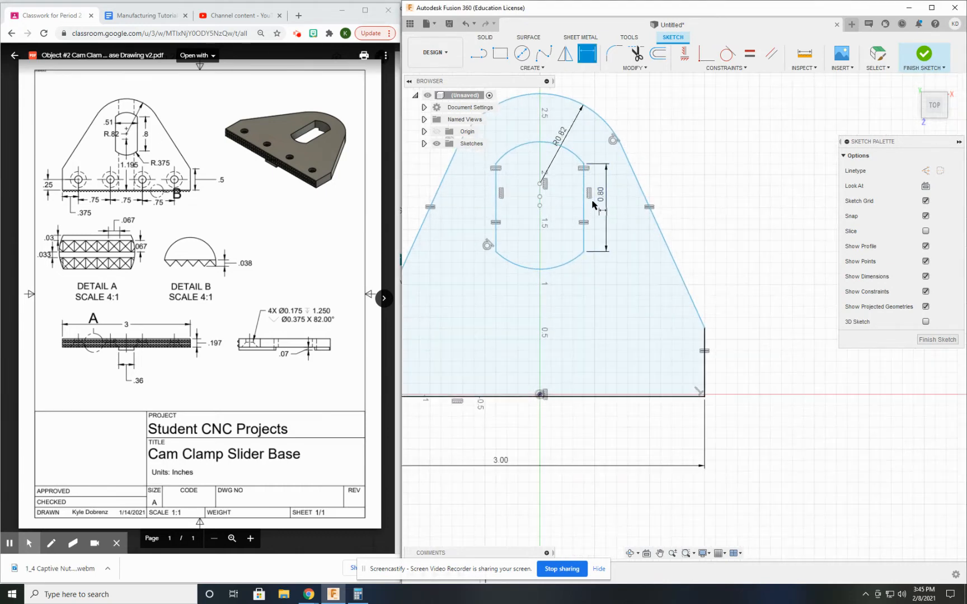
pyautogui.moveTo(548, 277); pyautogui.dragTo(606, 272, button='middle')
pyautogui.click(619, 260)
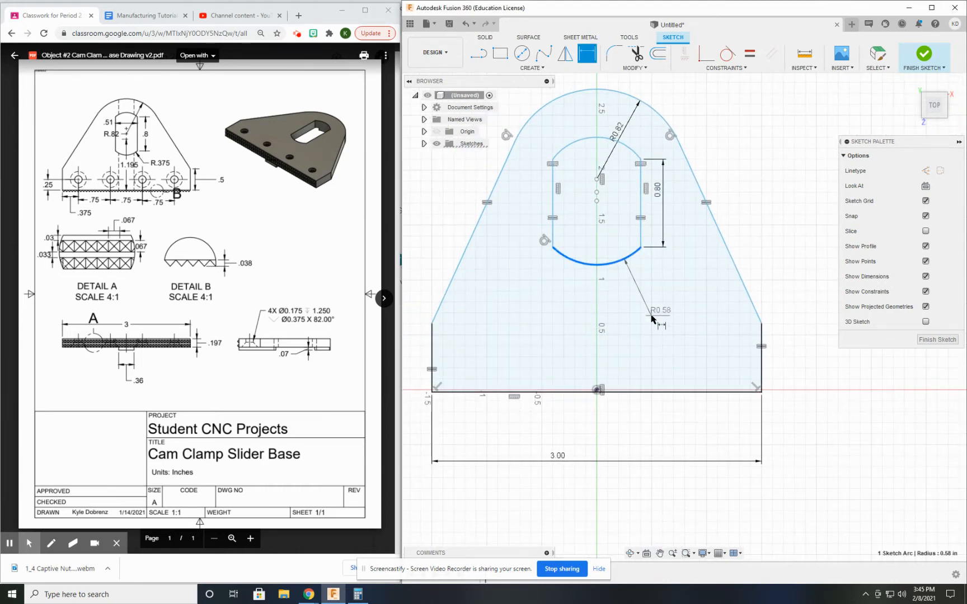
pyautogui.click(652, 300)
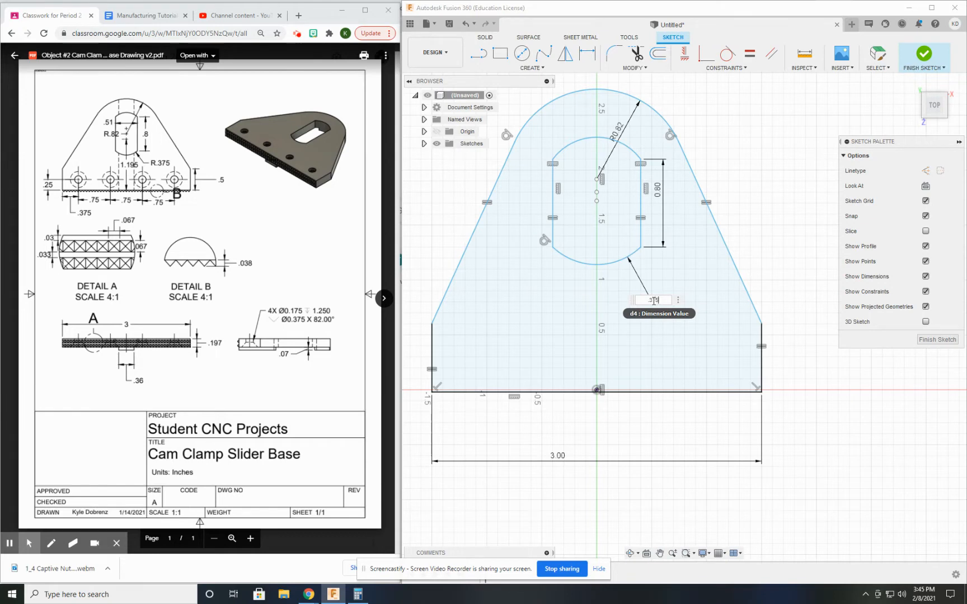
pyautogui.write('.375')
pyautogui.press('Return')
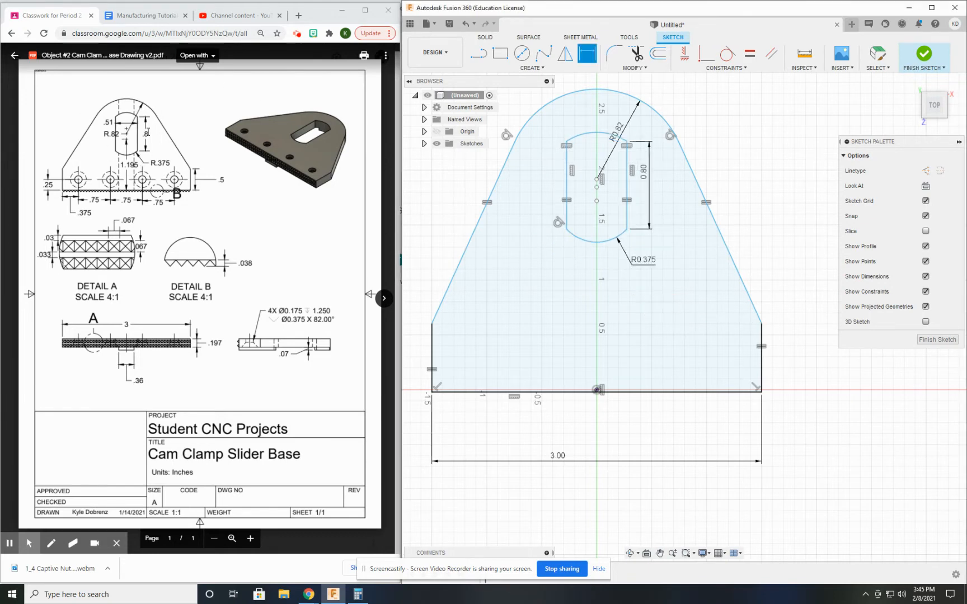
# Try to make the slot's lower and upper arcs equal with an Equal constraint.
pyautogui.click(750, 53)
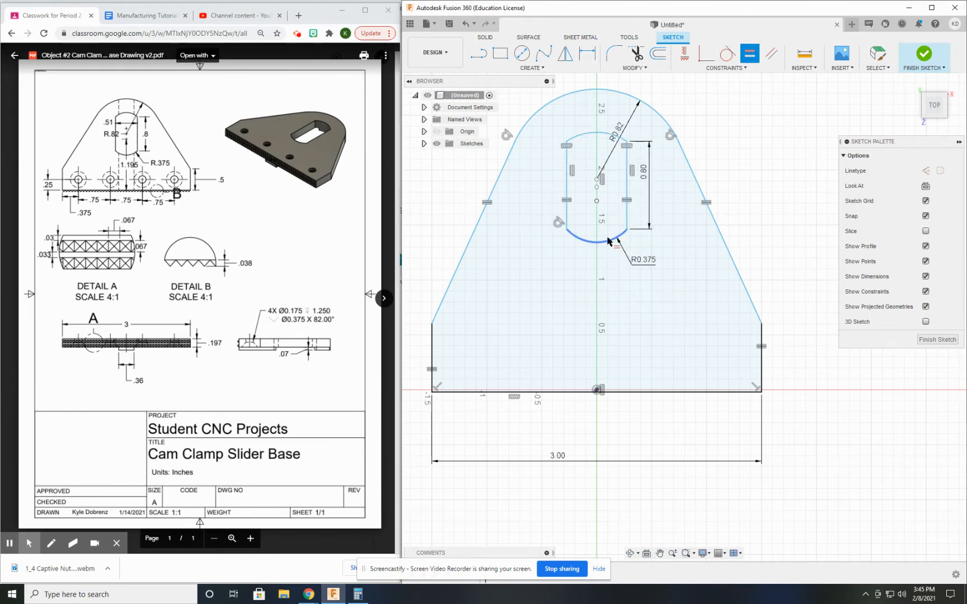
pyautogui.click(609, 241)
pyautogui.click(597, 134)
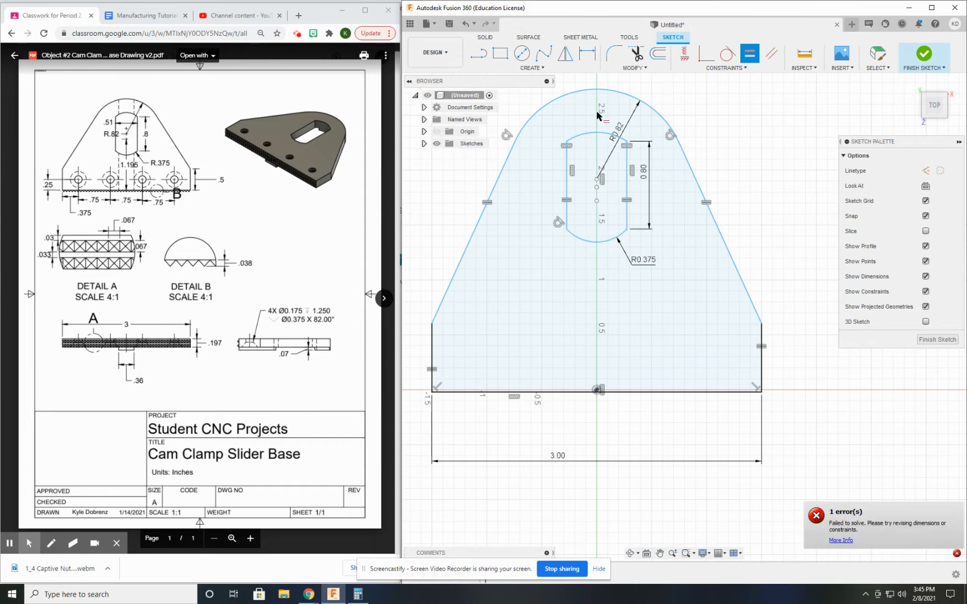
pyautogui.press('Escape')
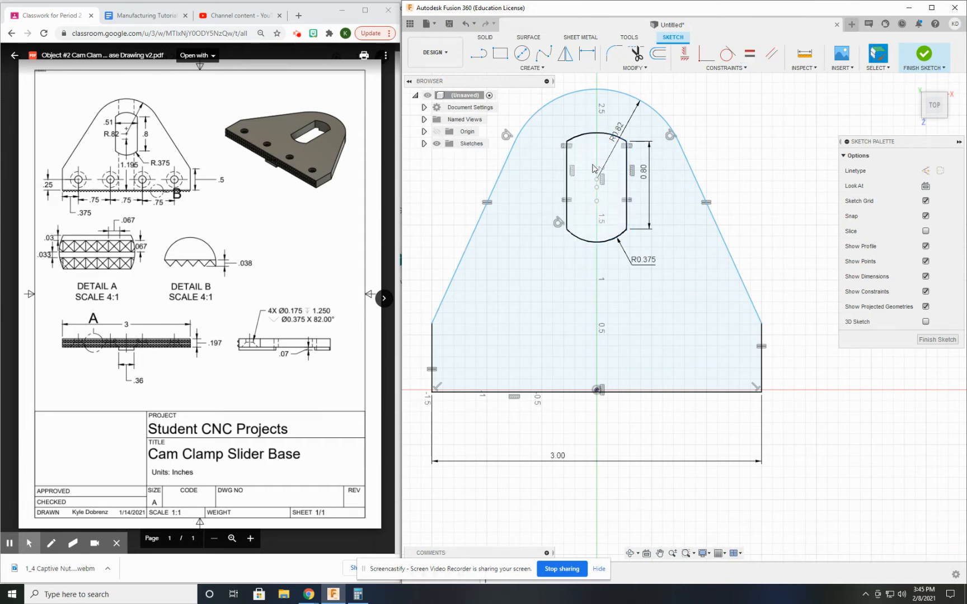
# Shift the slot's upper arc and one side line up toward the plate's rounded end.
pyautogui.click(604, 137)
pyautogui.click(606, 124)
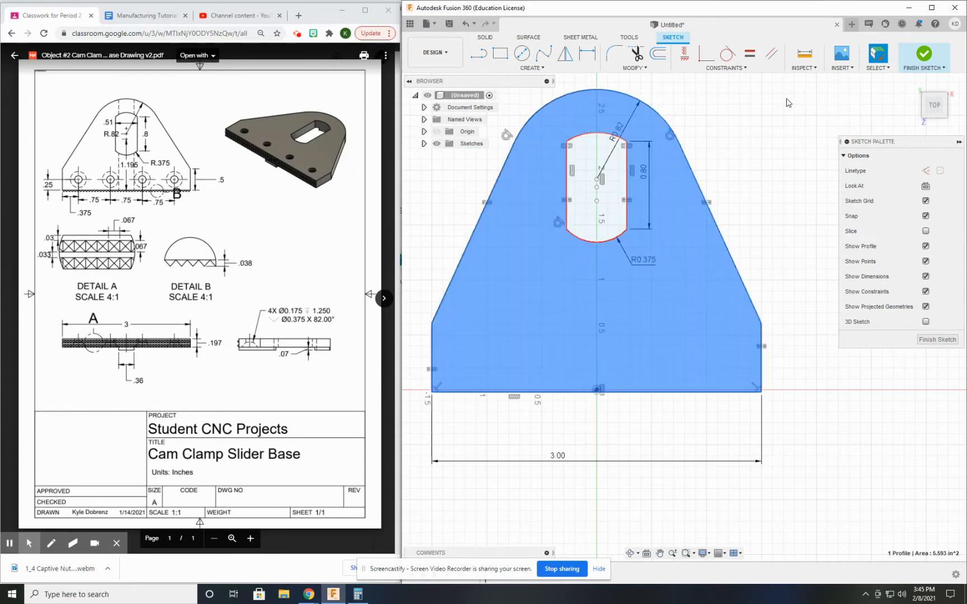
pyautogui.click(787, 99)
pyautogui.moveTo(591, 132); pyautogui.dragTo(557, 130)
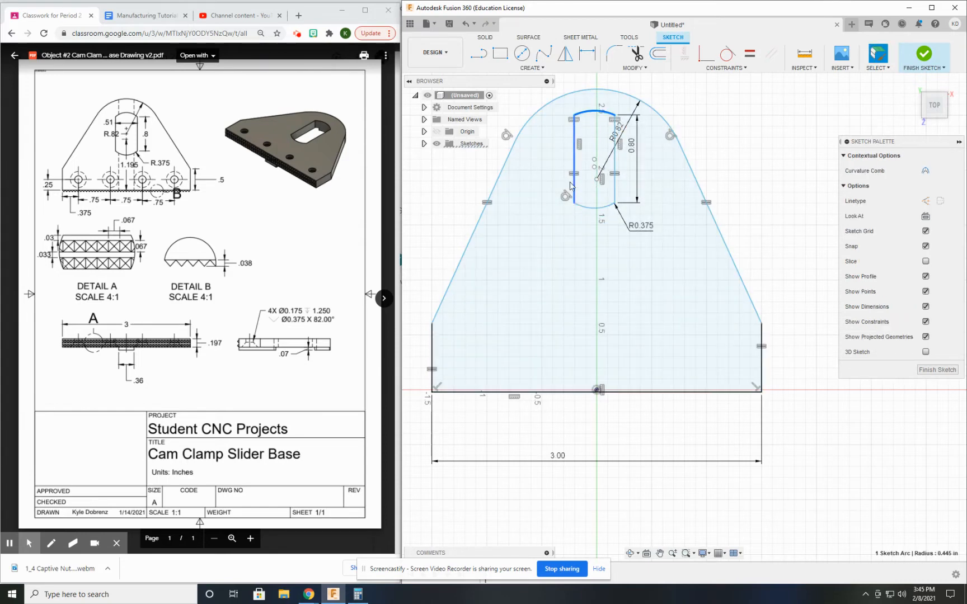
pyautogui.moveTo(574, 185); pyautogui.dragTo(577, 183)
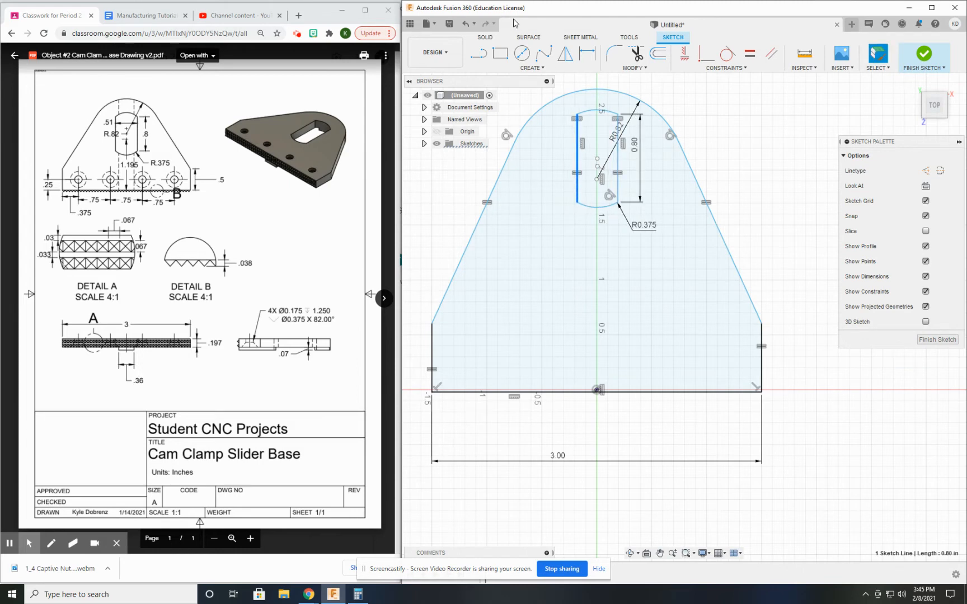
# Dimension the distance between the slot's two straight sides as 0.51 in.
pyautogui.click(587, 53)
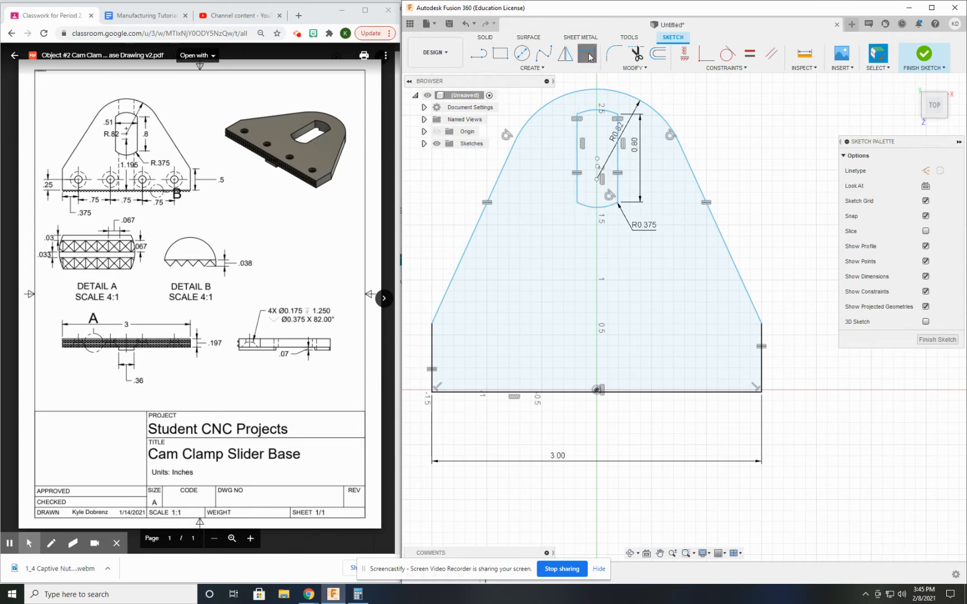
pyautogui.click(618, 150)
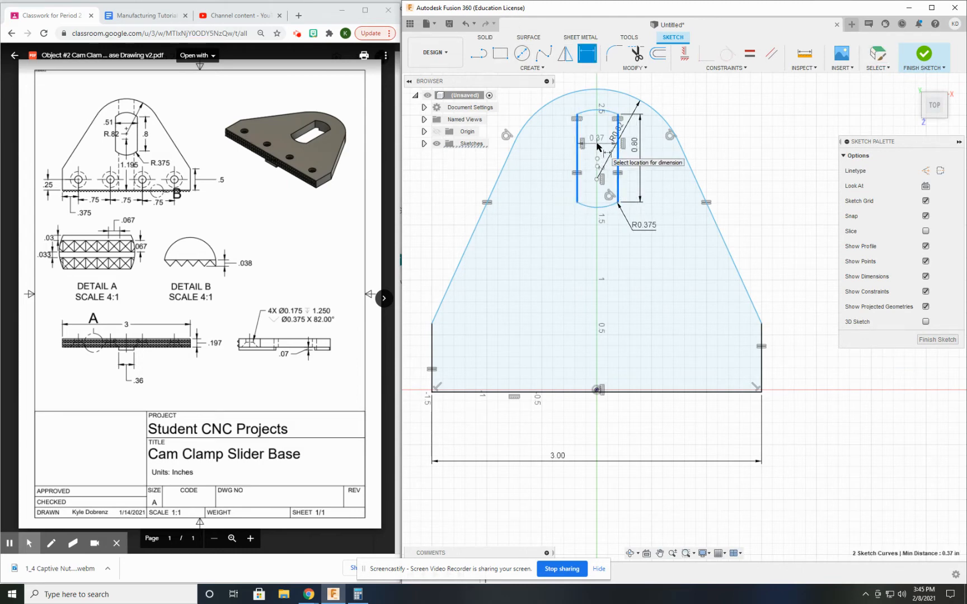
pyautogui.click(600, 135)
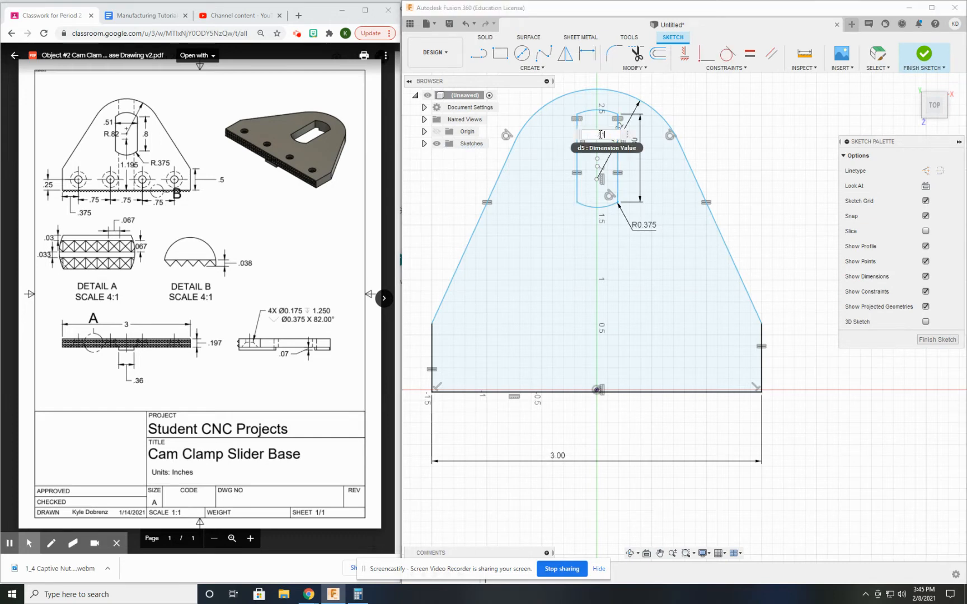
pyautogui.write('.51')
pyautogui.press('Return')
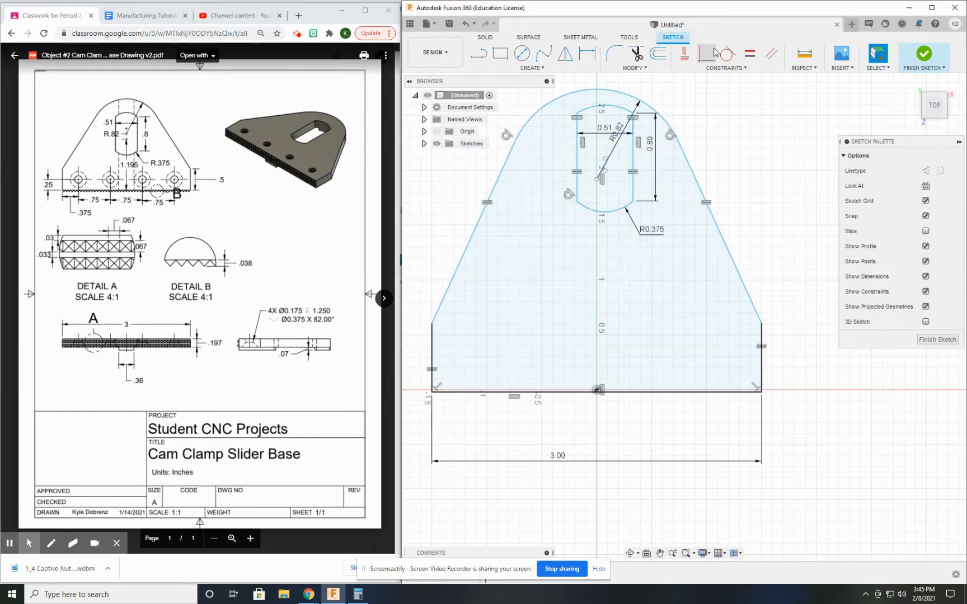
# Align the centre point of the slot's lower arc vertically with the centre point of the plate's top arc.
pyautogui.click(685, 53)
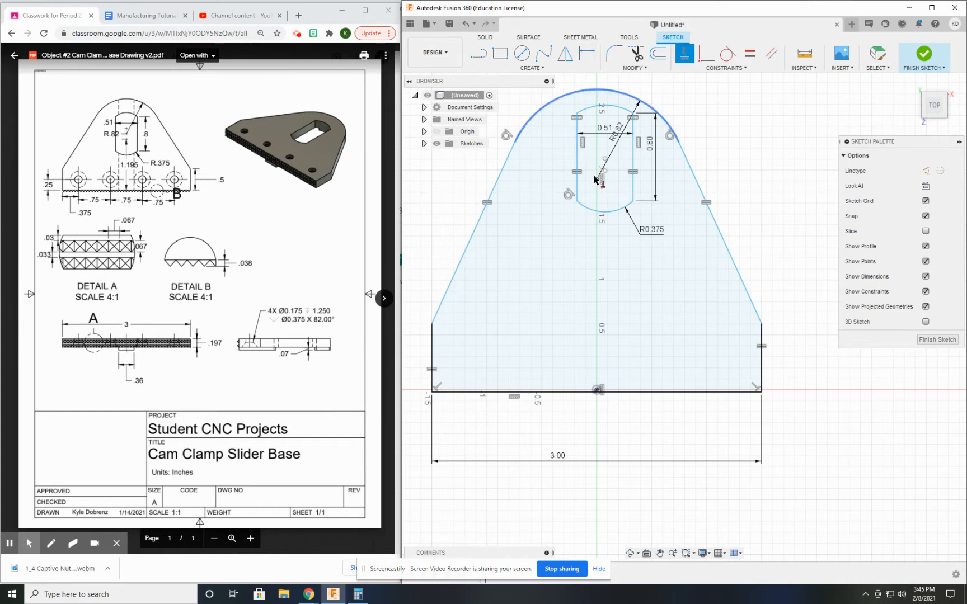
pyautogui.click(597, 180)
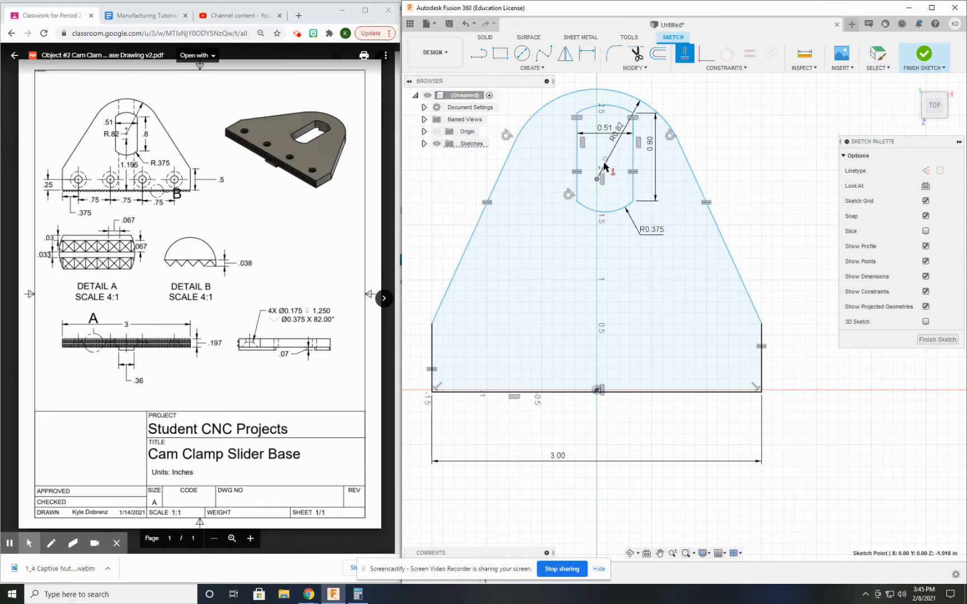
pyautogui.click(604, 171)
pyautogui.press('Escape')
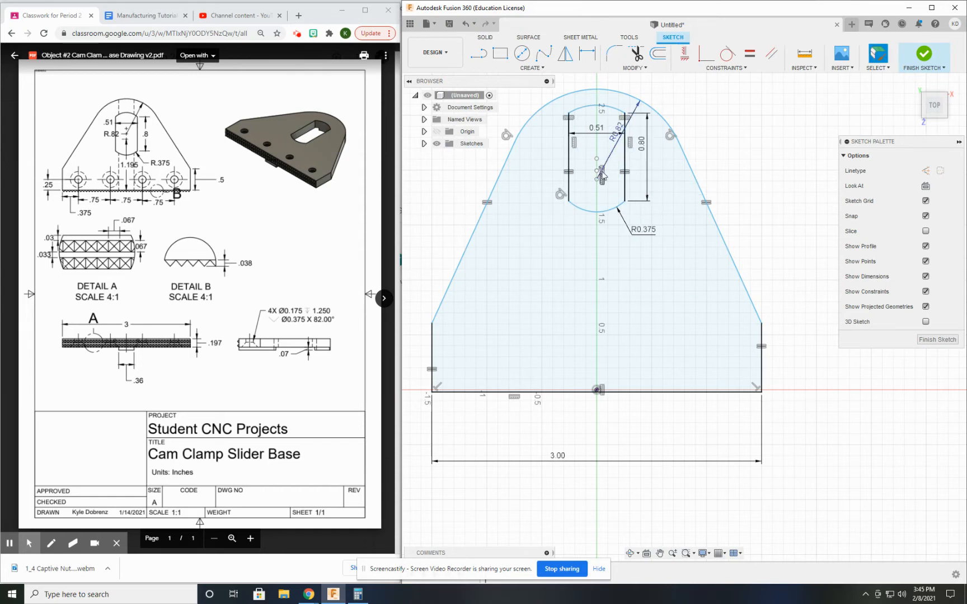
# Lower the slot slightly and try again to make its lower and upper arcs equal.
pyautogui.moveTo(589, 212)
pyautogui.mouseDown()
pyautogui.moveTo(589, 249)
pyautogui.moveTo(590, 227)
pyautogui.mouseUp()
pyautogui.click(614, 159)
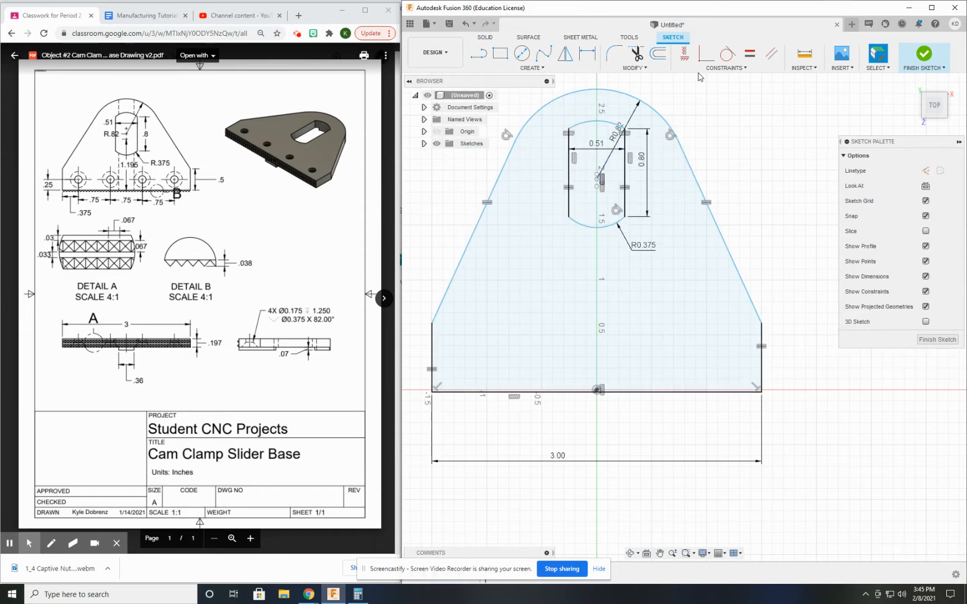
pyautogui.click(750, 53)
pyautogui.click(604, 226)
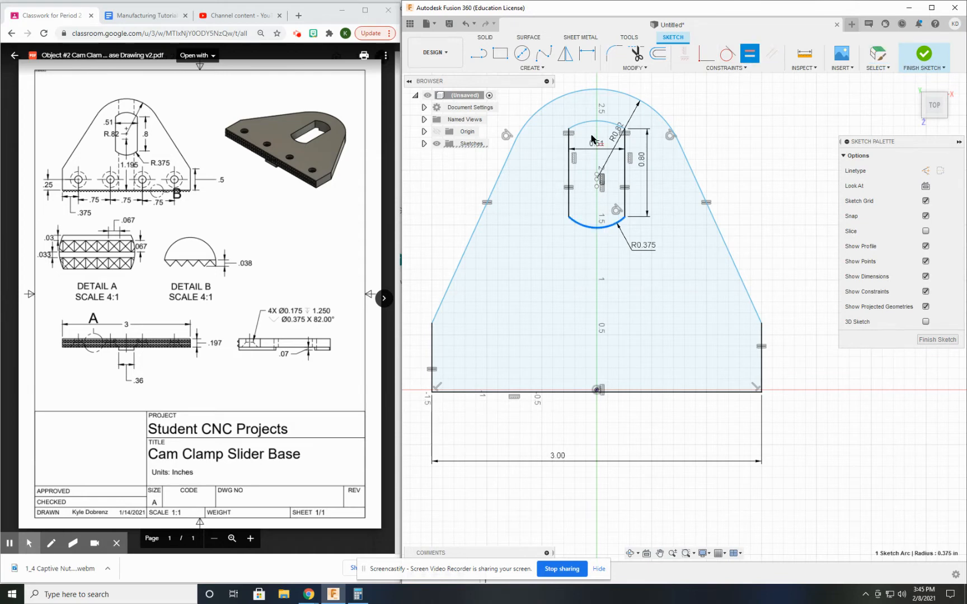
pyautogui.click(590, 123)
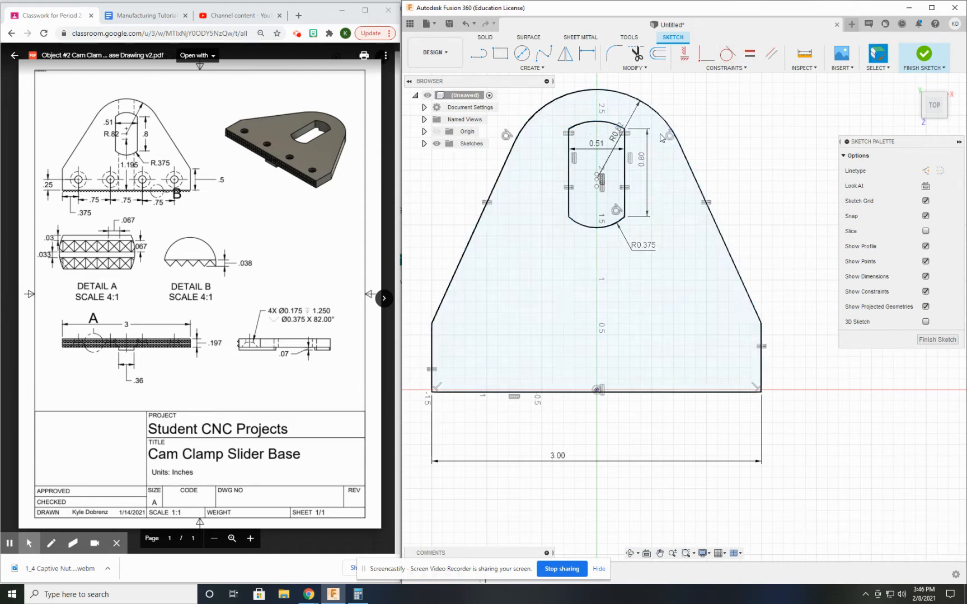
# Try to dimension the radius of the slot's upper arc, declining the driven dimension.
pyautogui.click(587, 55)
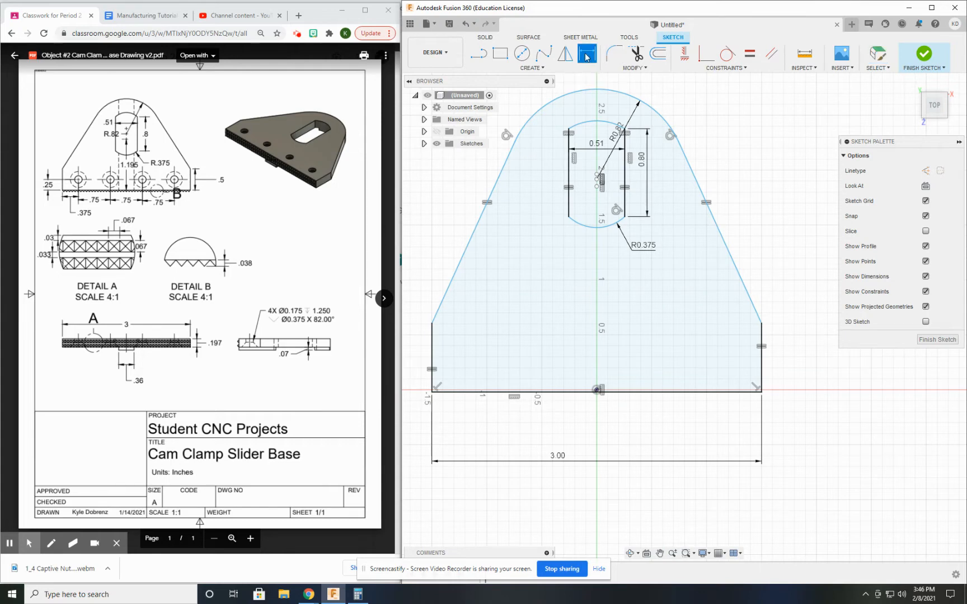
pyautogui.click(605, 122)
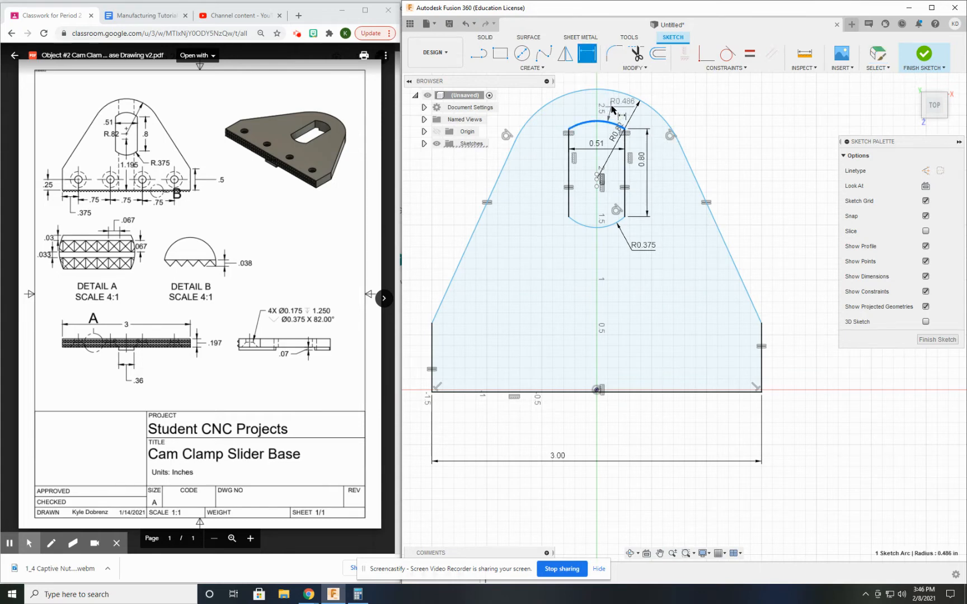
pyautogui.click(625, 105)
pyautogui.click(756, 311)
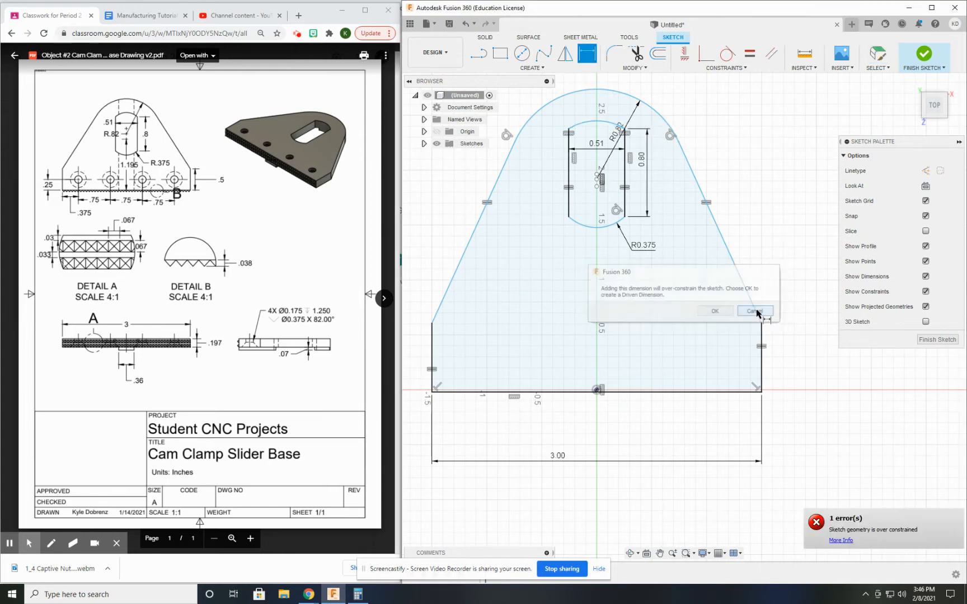
# Move the slot down toward the middle of the plate and delete its 0.80 in side-length dimension.
pyautogui.moveTo(593, 229); pyautogui.dragTo(602, 329)
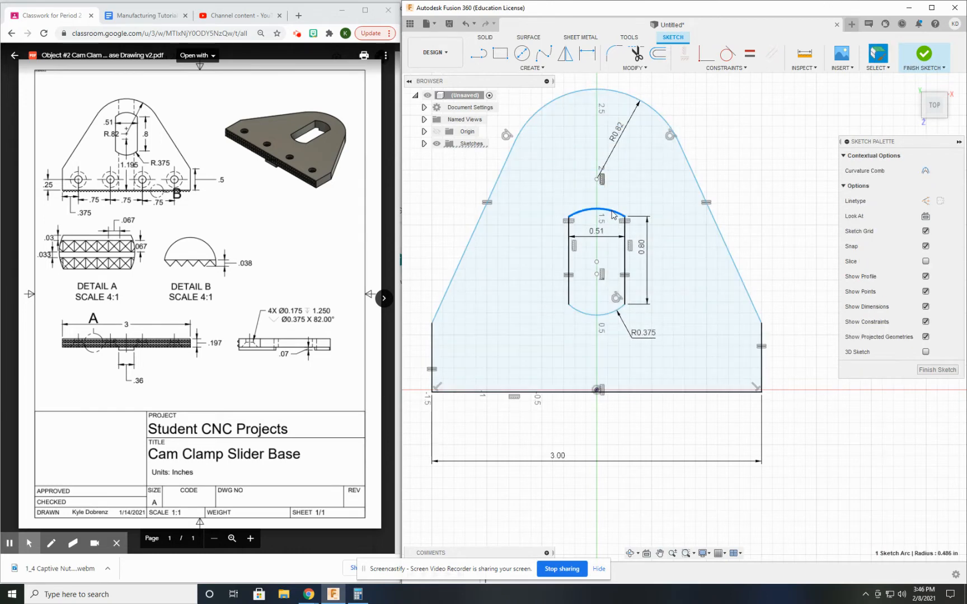
pyautogui.click(639, 252)
pyautogui.press('Delete')
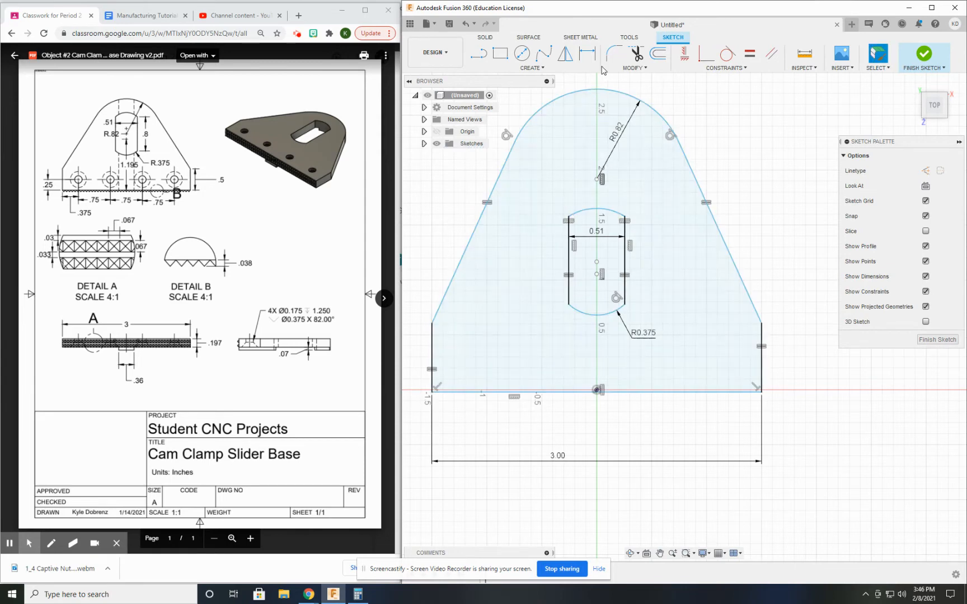
# Apply an Equal constraint between the slot's lower and upper arcs.
pyautogui.click(750, 56)
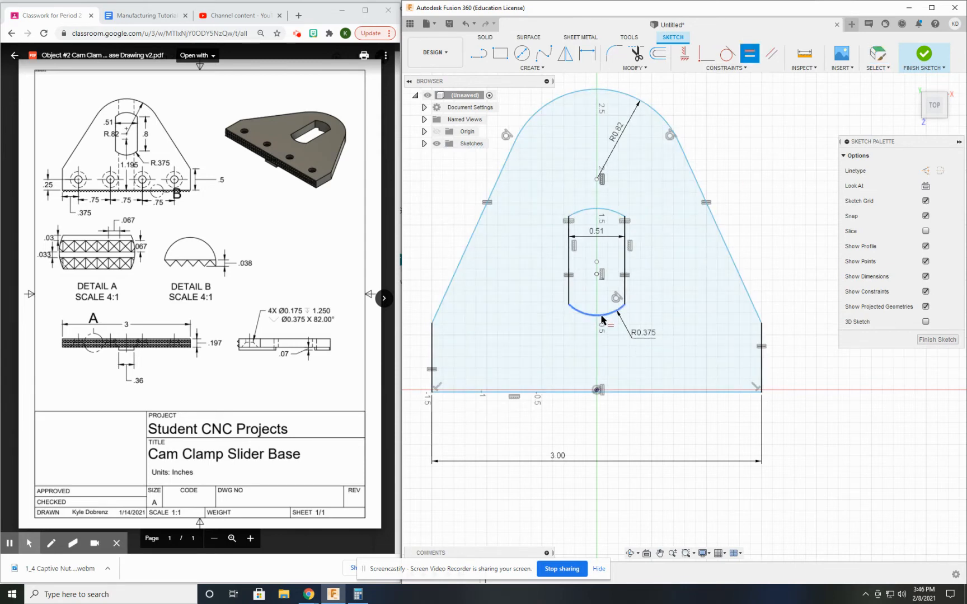
pyautogui.click(602, 316)
pyautogui.click(610, 212)
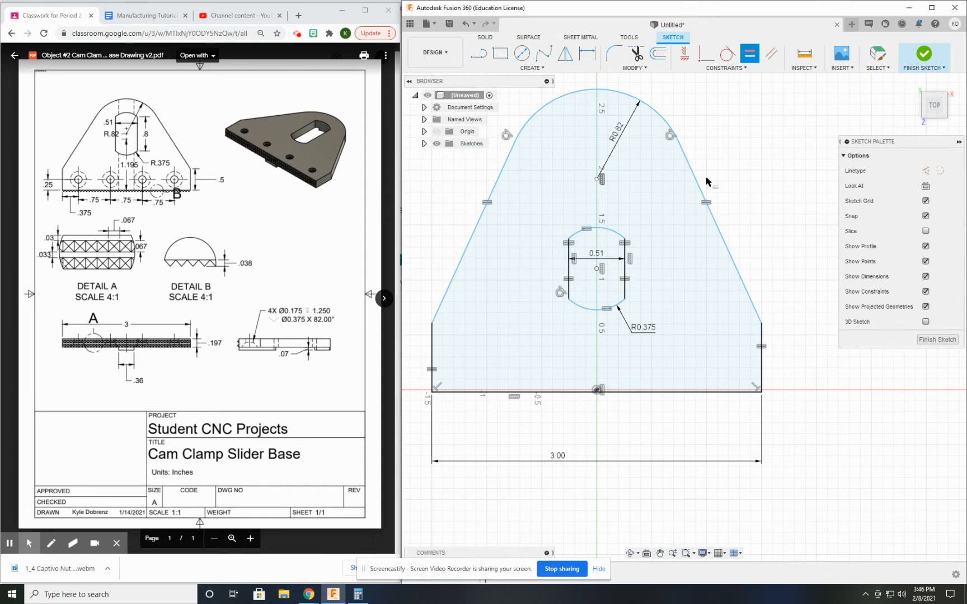
# Try to dimension the length of one straight slot side, declining the driven dimension.
pyautogui.click(587, 53)
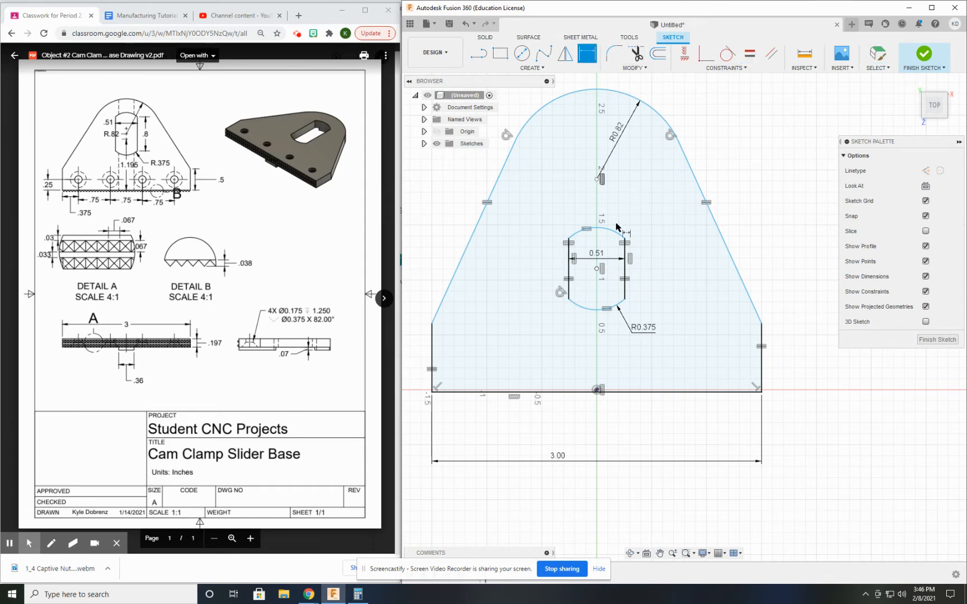
pyautogui.click(626, 254)
pyautogui.click(652, 262)
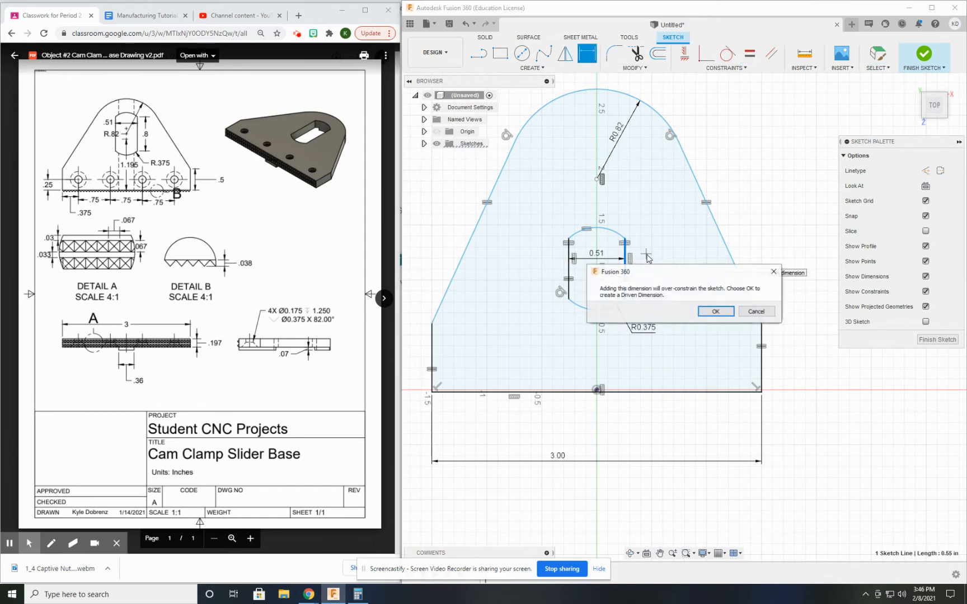
pyautogui.click(746, 308)
pyautogui.scroll(3, 625, 262)
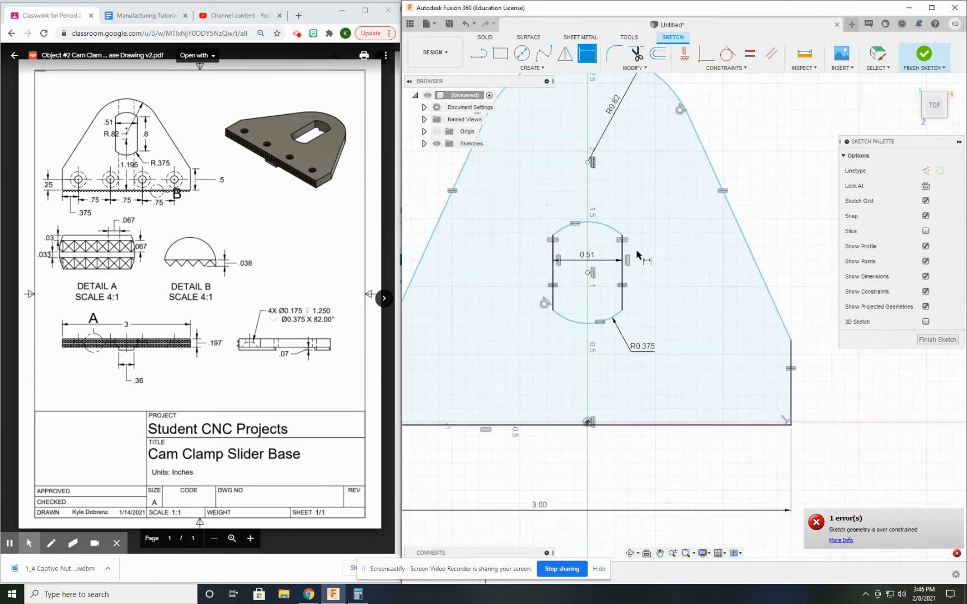
# Try again to dimension the slot's right straight side, declining the driven dimension.
pyautogui.press('Escape')
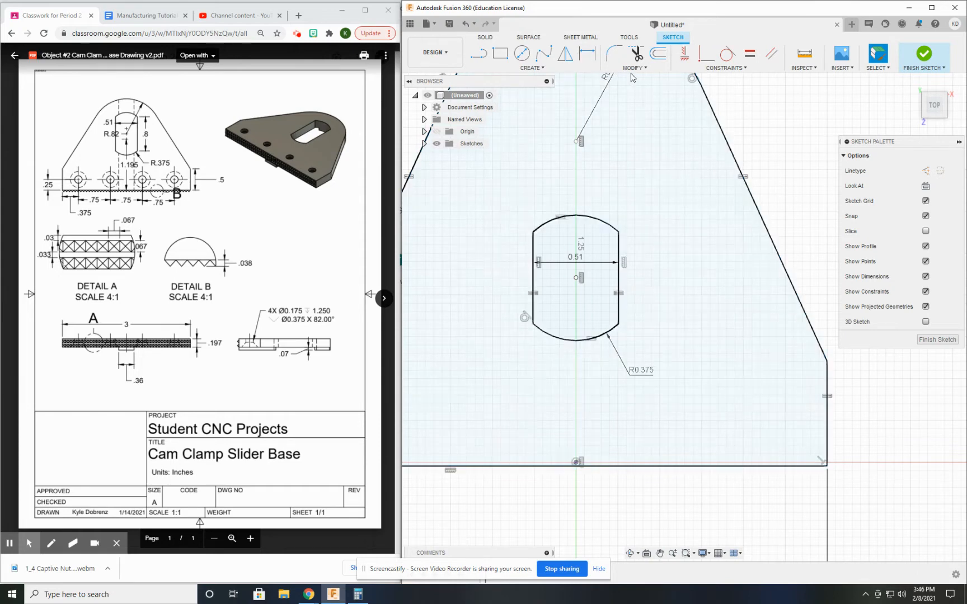
pyautogui.click(585, 53)
pyautogui.click(619, 283)
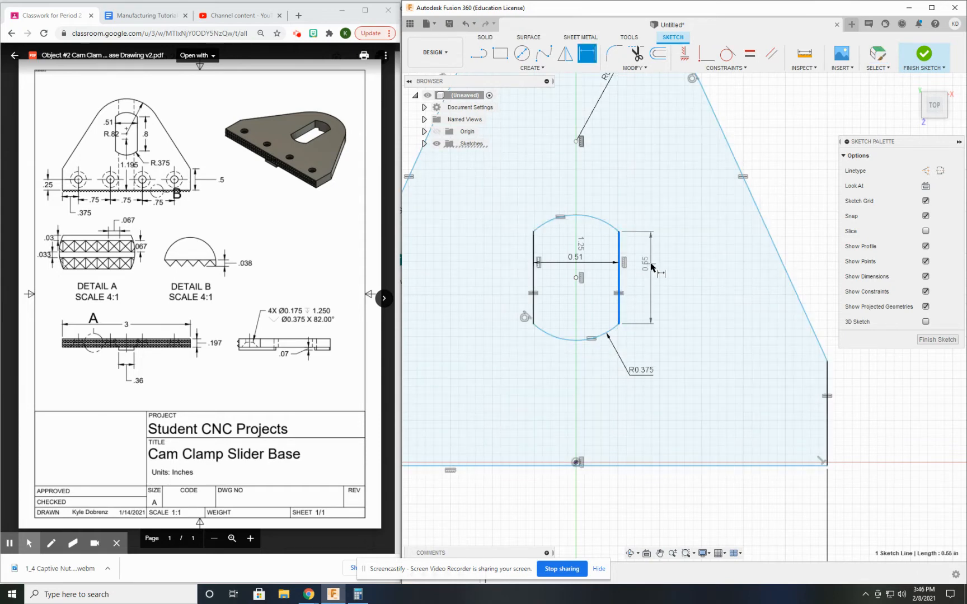
pyautogui.click(651, 265)
pyautogui.click(756, 312)
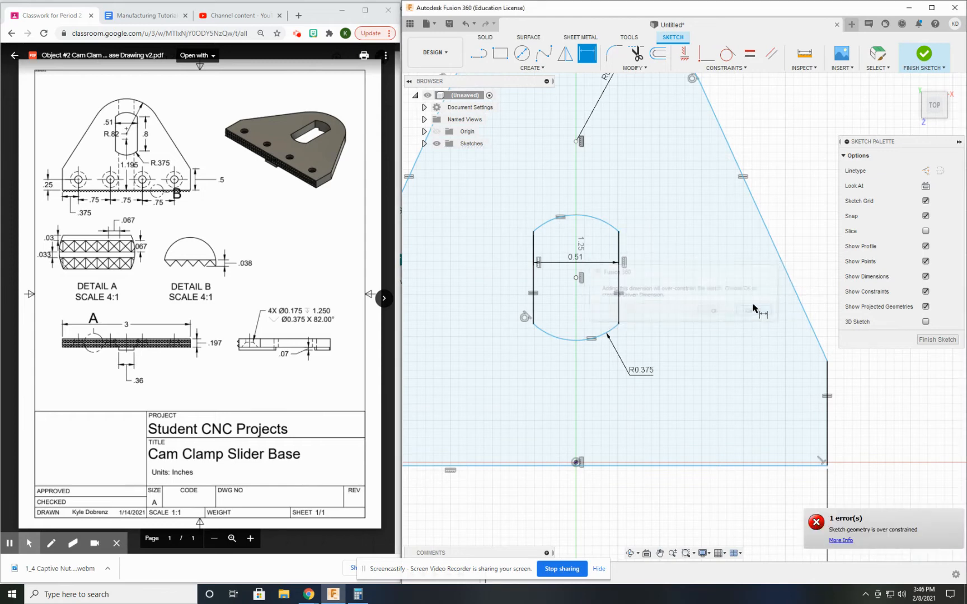
pyautogui.press('Escape')
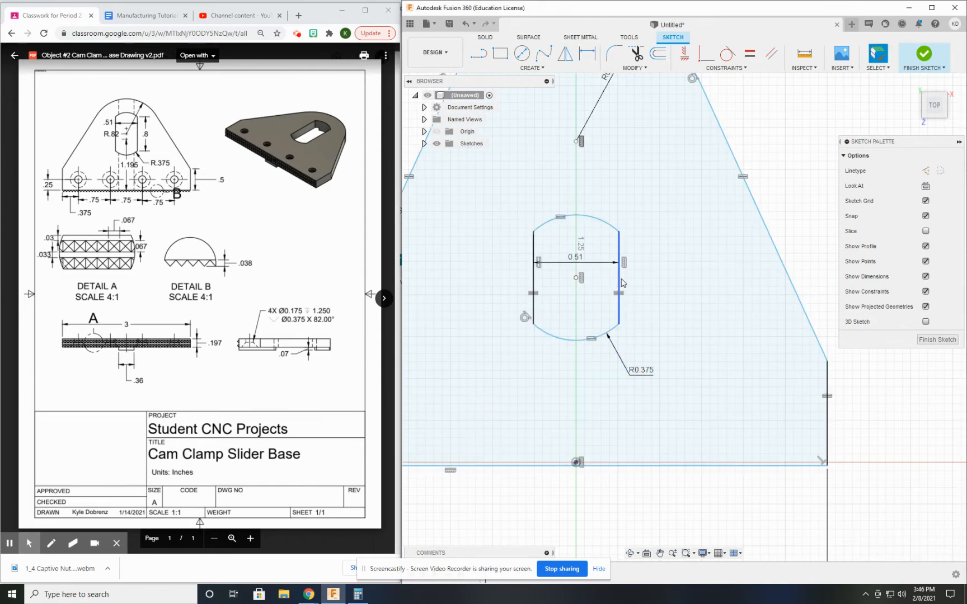
# Try to dimension the vertical distance between the two endpoints of the slot's right side, declining the driven dimension.
pyautogui.click(587, 53)
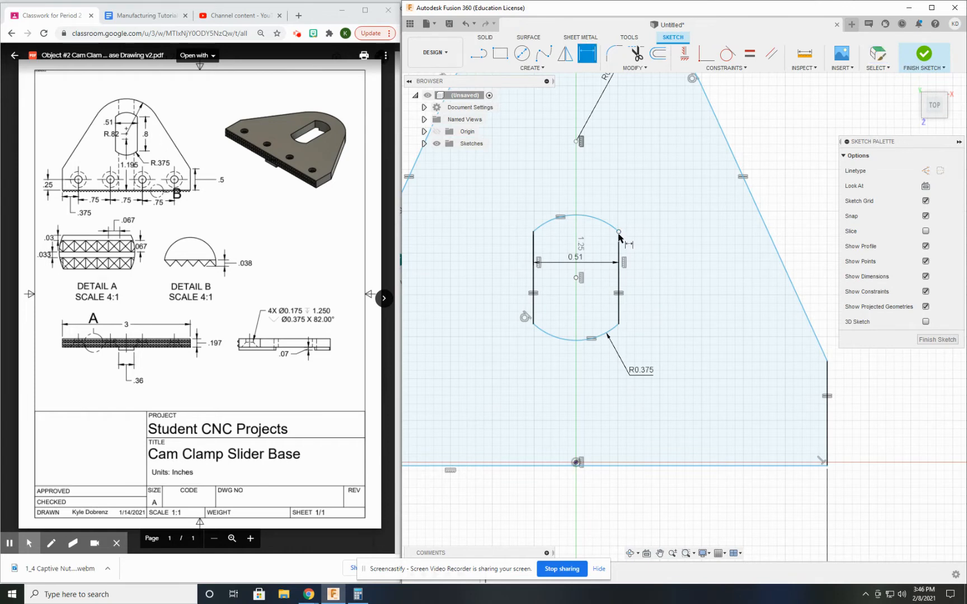
pyautogui.click(618, 232)
pyautogui.click(619, 325)
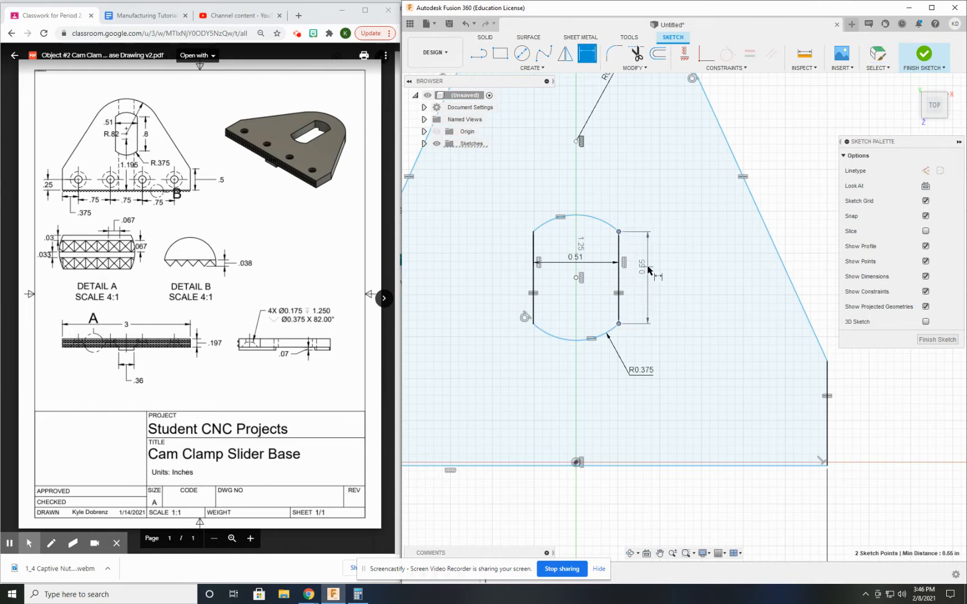
pyautogui.click(650, 279)
pyautogui.click(755, 312)
pyautogui.press('Escape')
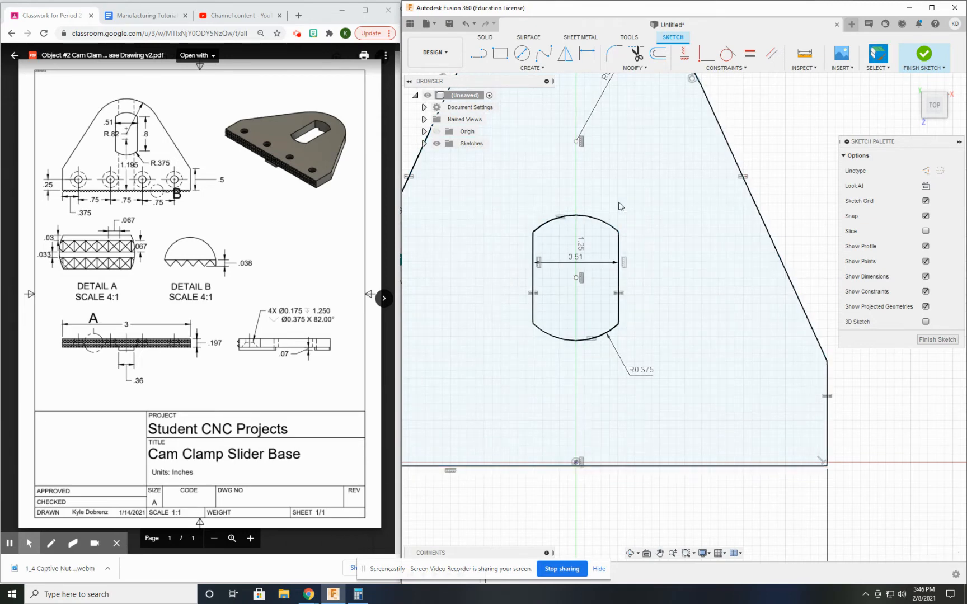
# Dimension the slot's right straight side and set its length to 0.8 in.
pyautogui.click(596, 55)
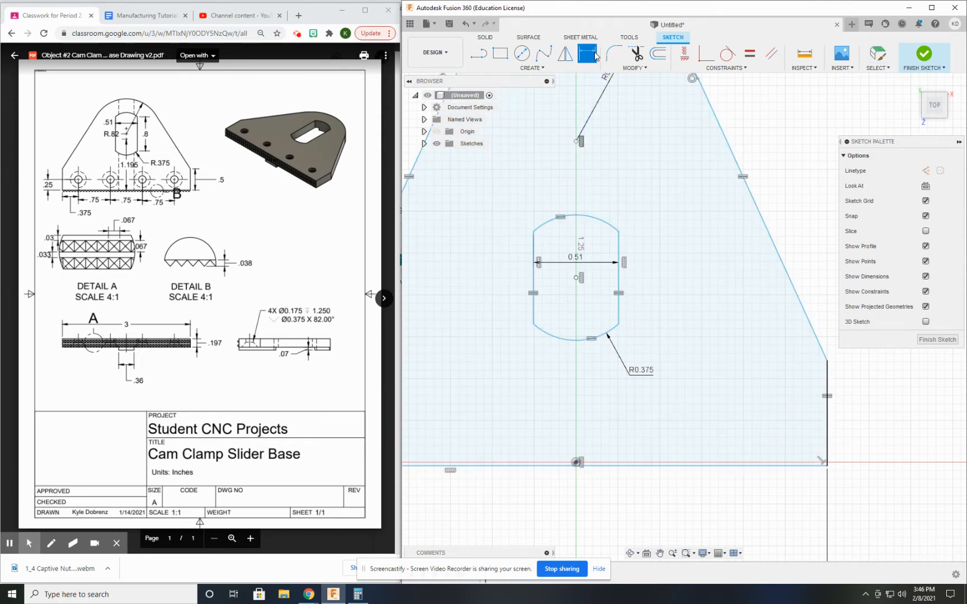
pyautogui.click(620, 283)
pyautogui.click(655, 262)
pyautogui.write('0.8')
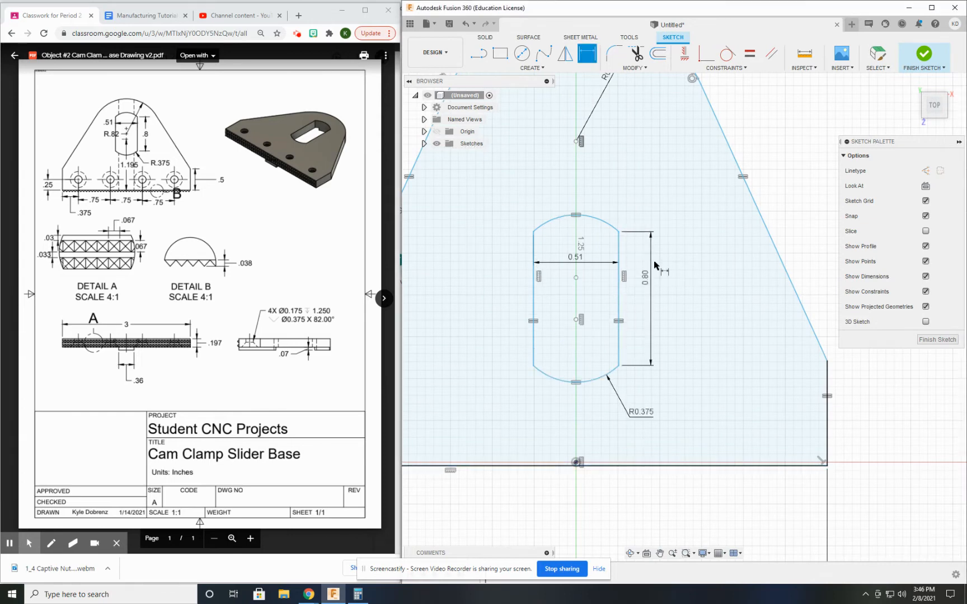
pyautogui.press('Return')
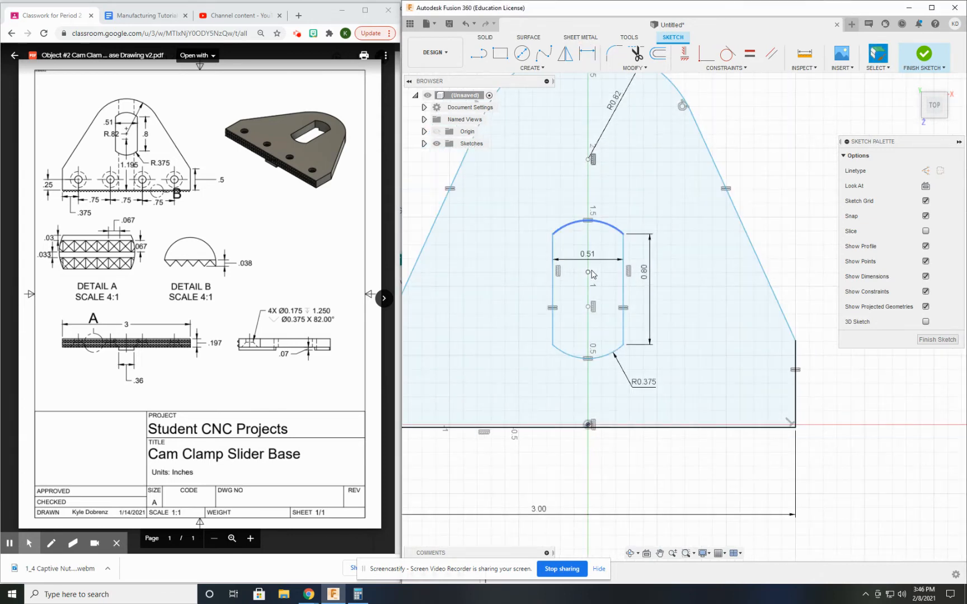
# Move the slot up toward the plate's rounded top by its arc centre point.
pyautogui.moveTo(587, 272); pyautogui.dragTo(598, 232)
pyautogui.moveTo(622, 180); pyautogui.dragTo(619, 258, button='middle')
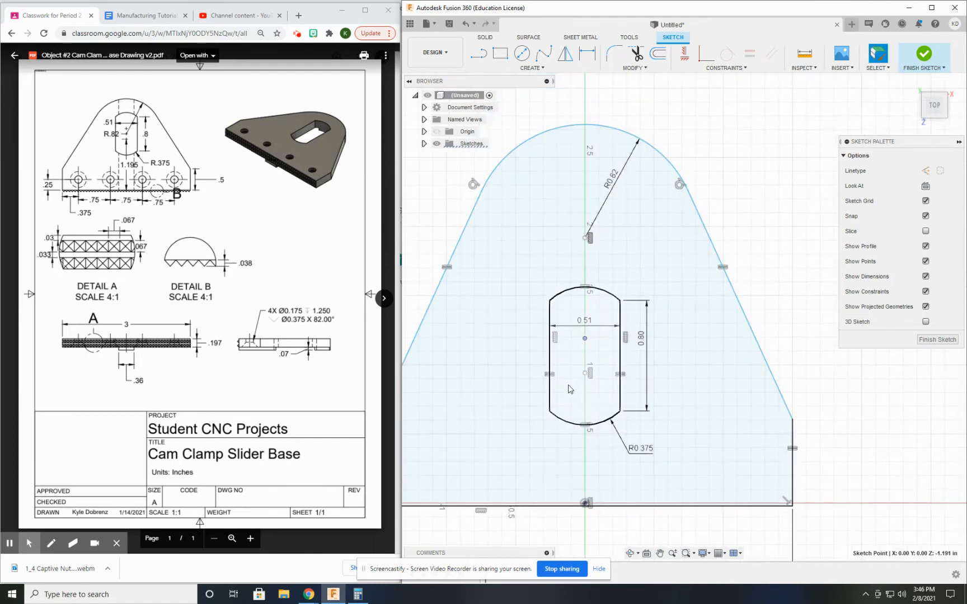
pyautogui.moveTo(584, 341); pyautogui.dragTo(595, 98)
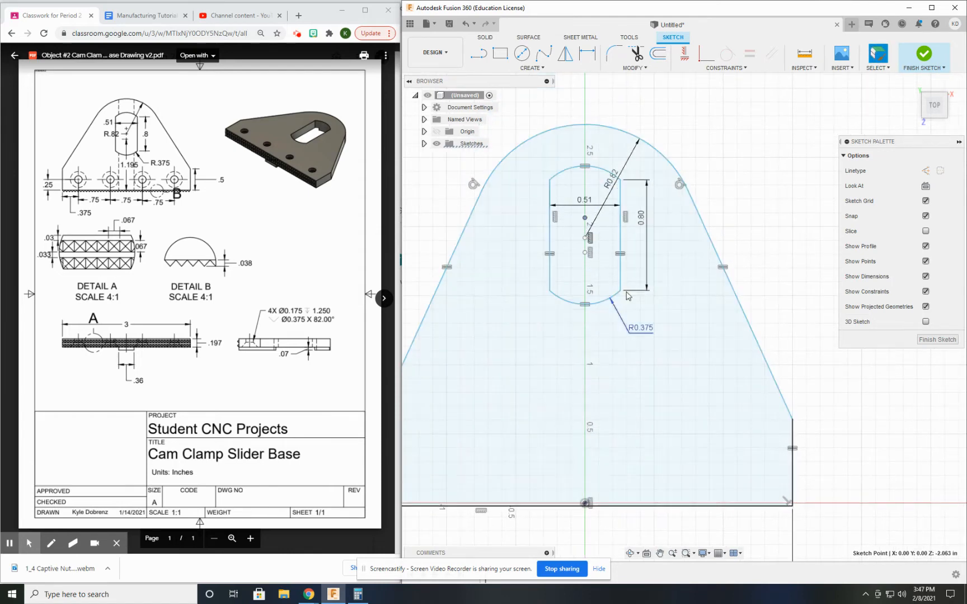
pyautogui.scroll(-2, 633, 246)
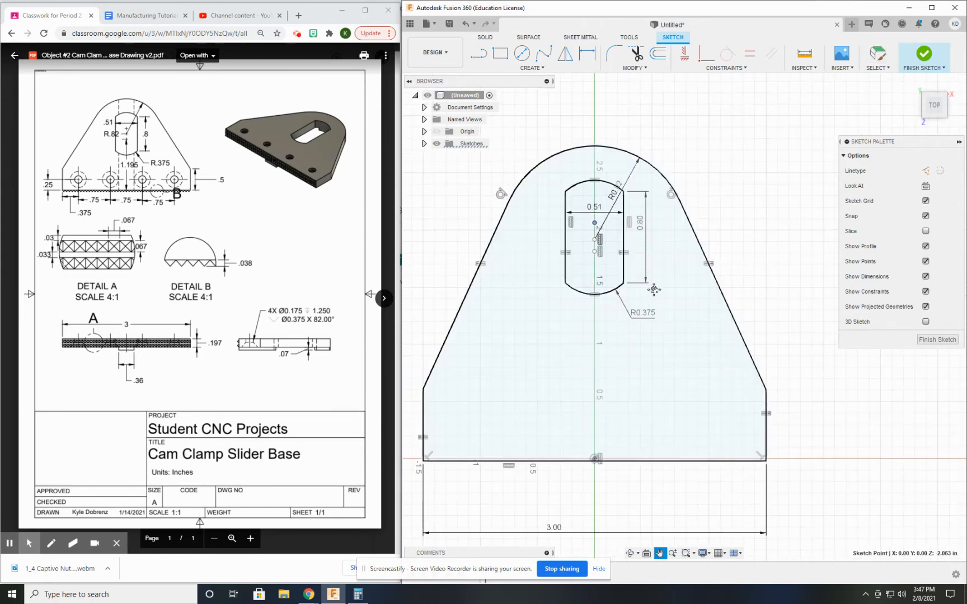
pyautogui.moveTo(655, 291); pyautogui.dragTo(624, 226, button='middle')
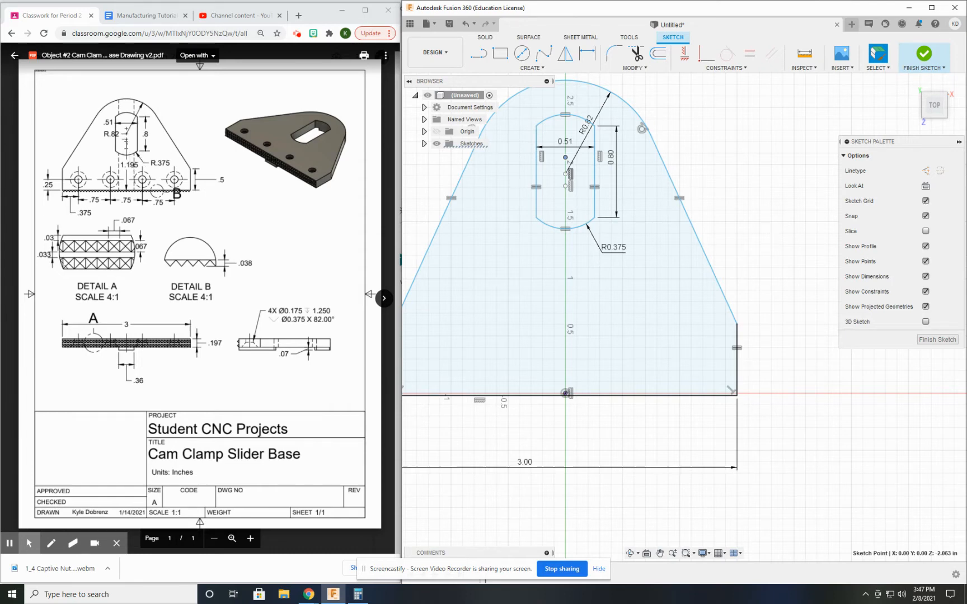
# Dimension the vertical distance from the origin to the centre of the slot's lower arc as 1.195 in.
pyautogui.click(587, 53)
pyautogui.click(565, 186)
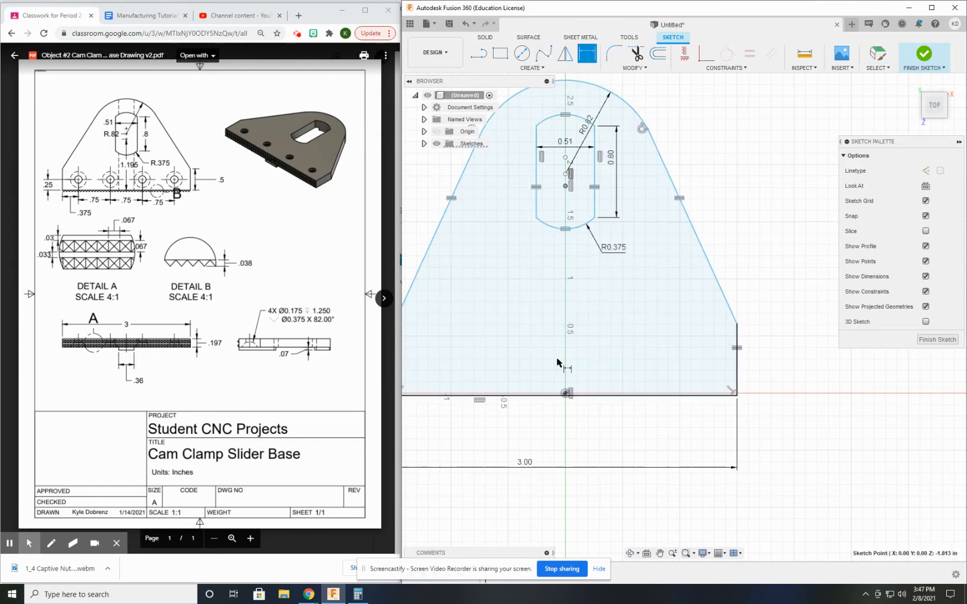
pyautogui.click(568, 397)
pyautogui.click(557, 279)
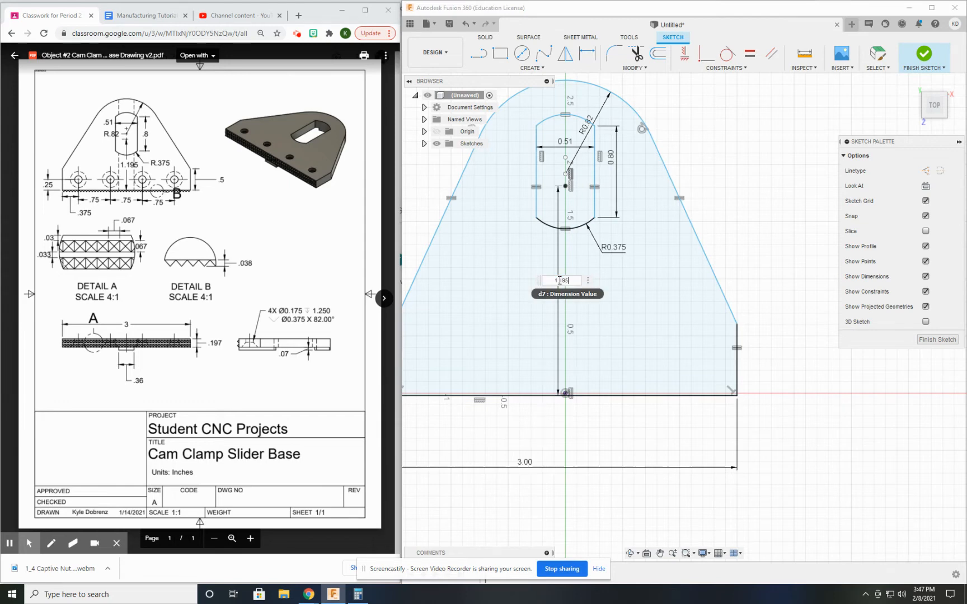
pyautogui.write('1.195')
pyautogui.press('Return')
pyautogui.press('Escape')
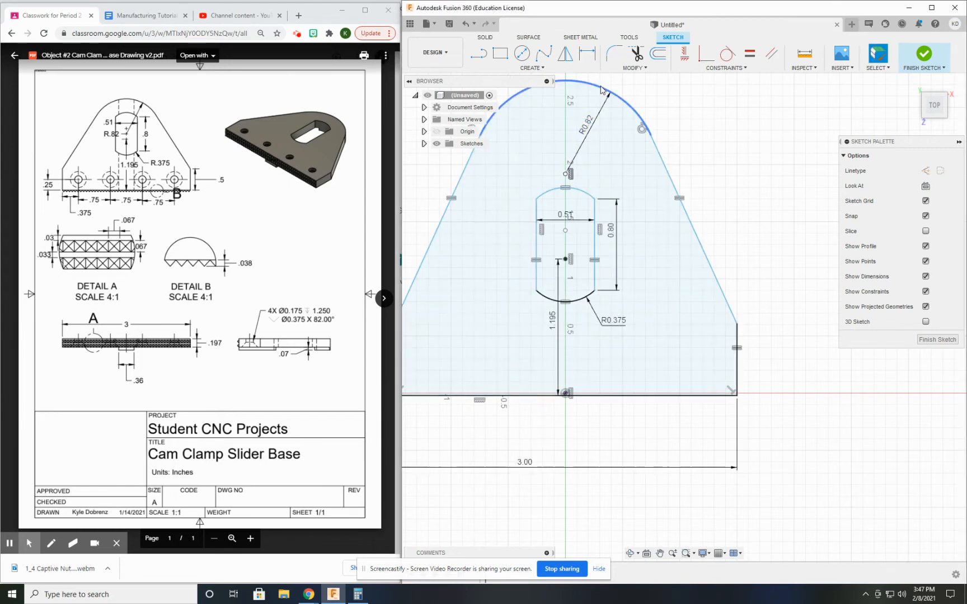
# Move the plate's R0.82 top arc down so its centre sits close to the middle of the slot.
pyautogui.moveTo(600, 90); pyautogui.dragTo(601, 159)
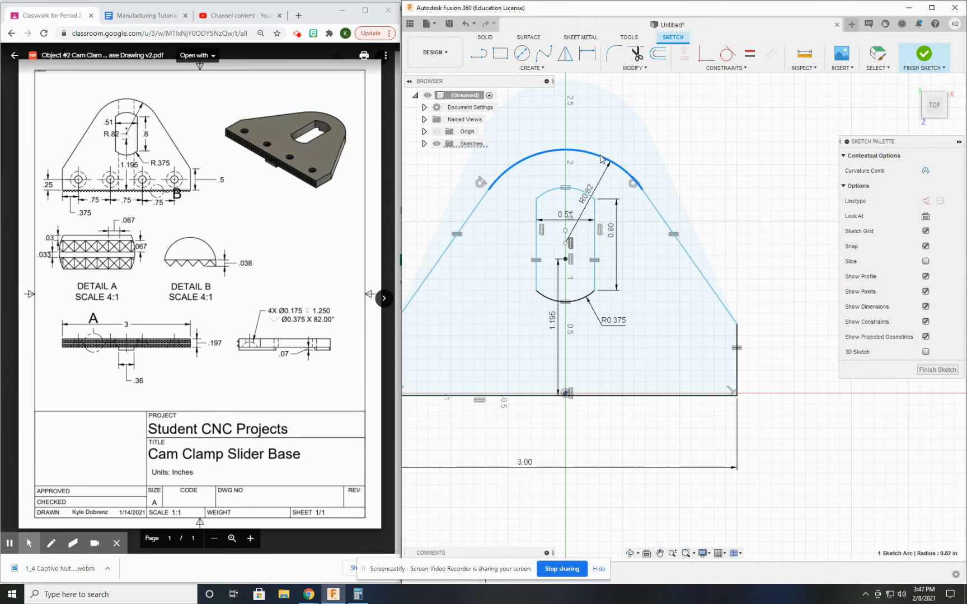
pyautogui.click(727, 153)
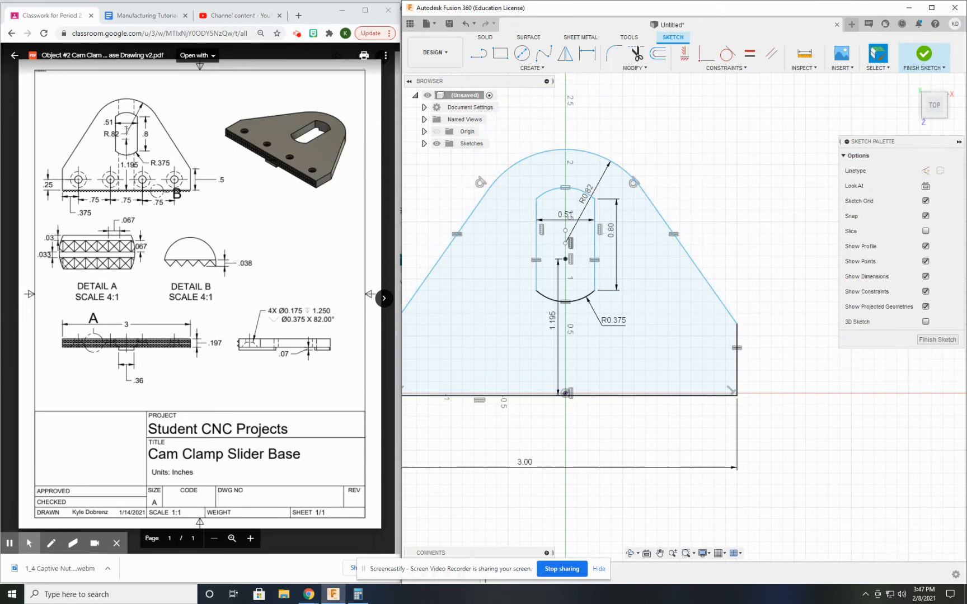
pyautogui.moveTo(583, 150)
pyautogui.mouseDown()
pyautogui.moveTo(583, 104)
pyautogui.moveTo(583, 143)
pyautogui.moveTo(583, 134)
pyautogui.mouseUp()
pyautogui.moveTo(537, 211)
pyautogui.mouseDown(button='middle')
pyautogui.moveTo(614, 202)
pyautogui.moveTo(594, 195)
pyautogui.mouseUp(button='middle')
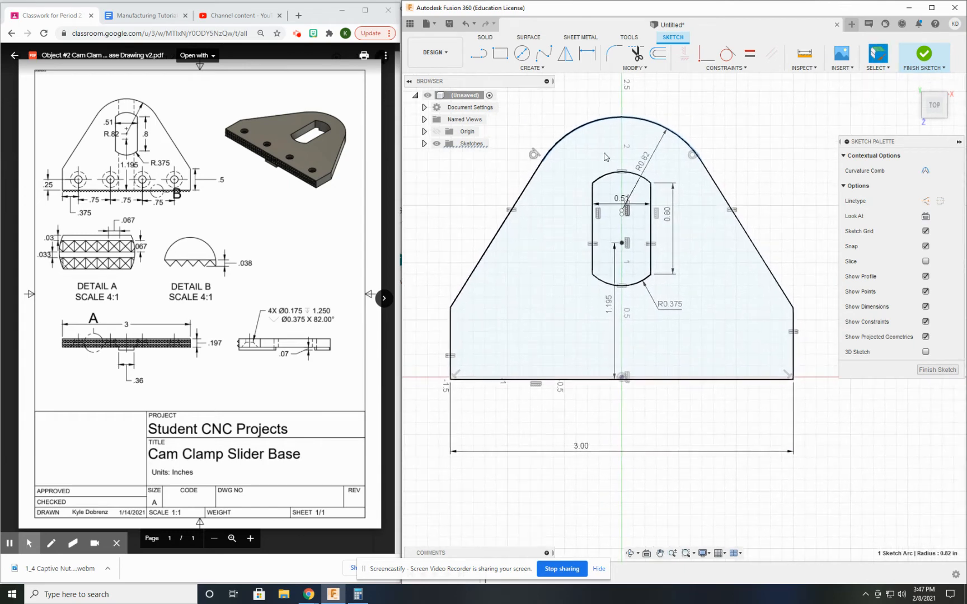
pyautogui.moveTo(623, 117)
pyautogui.mouseDown()
pyautogui.moveTo(627, 146)
pyautogui.moveTo(626, 116)
pyautogui.moveTo(634, 141)
pyautogui.moveTo(631, 133)
pyautogui.mouseUp()
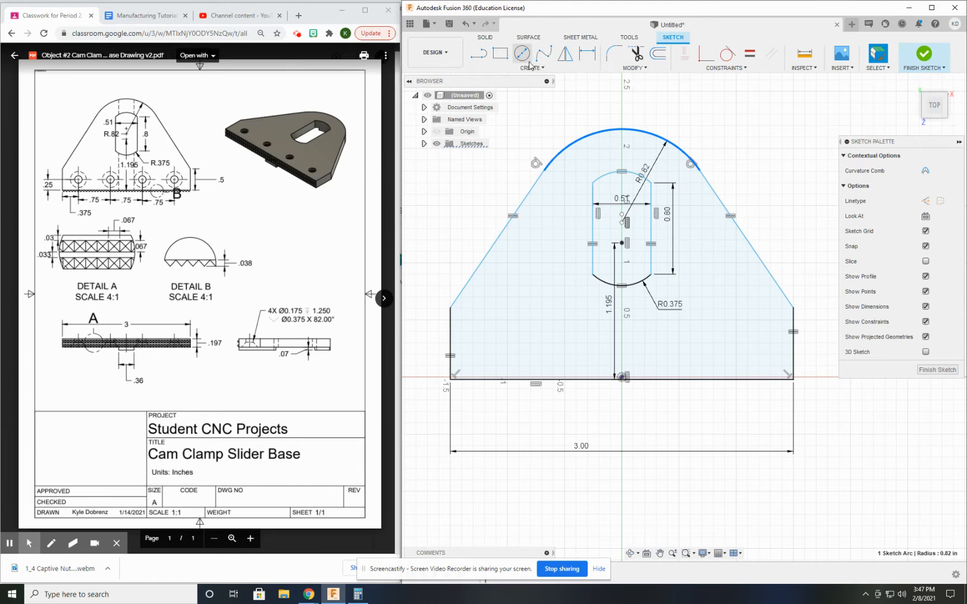
# Draw a horizontal construction line across the slot between the midpoints of its two straight sides.
pyautogui.click(481, 60)
pyautogui.click(480, 56)
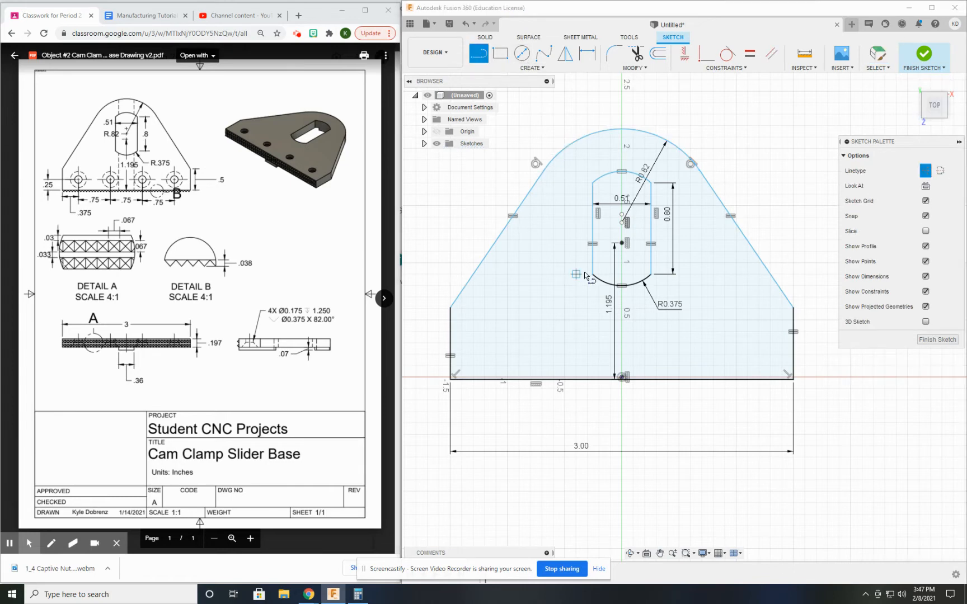
pyautogui.scroll(2, 603, 240)
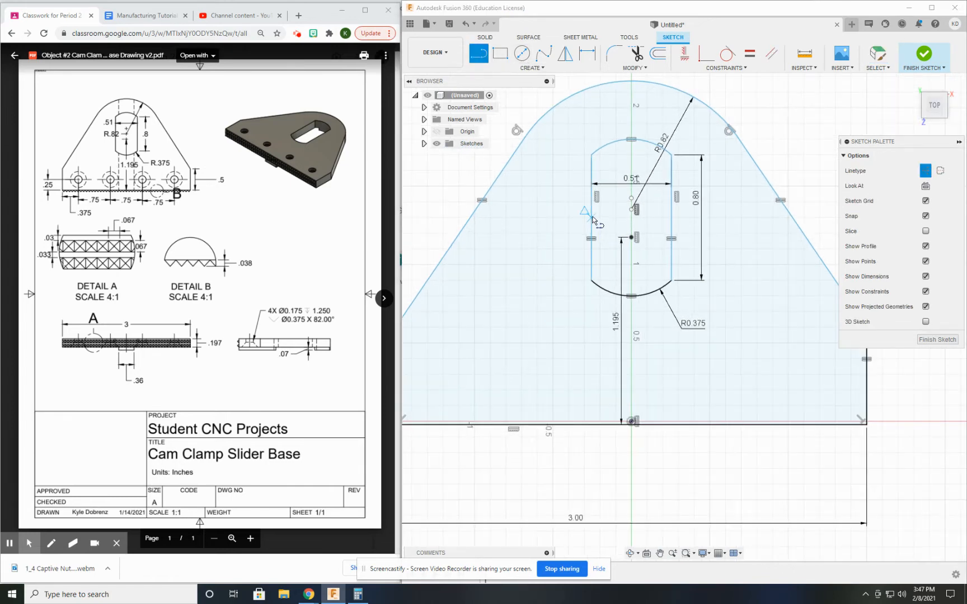
pyautogui.click(591, 218)
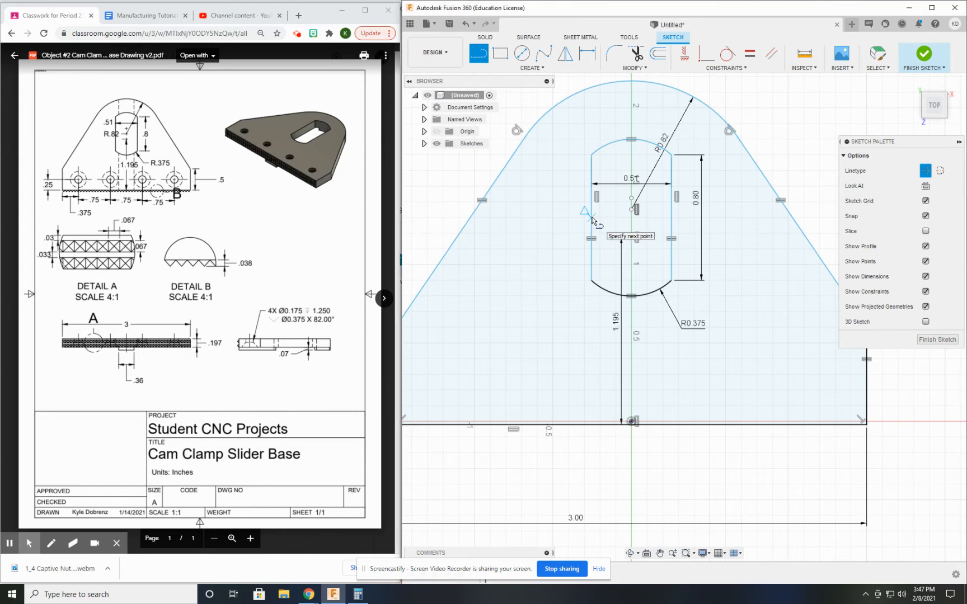
pyautogui.click(671, 218)
pyautogui.press('Escape')
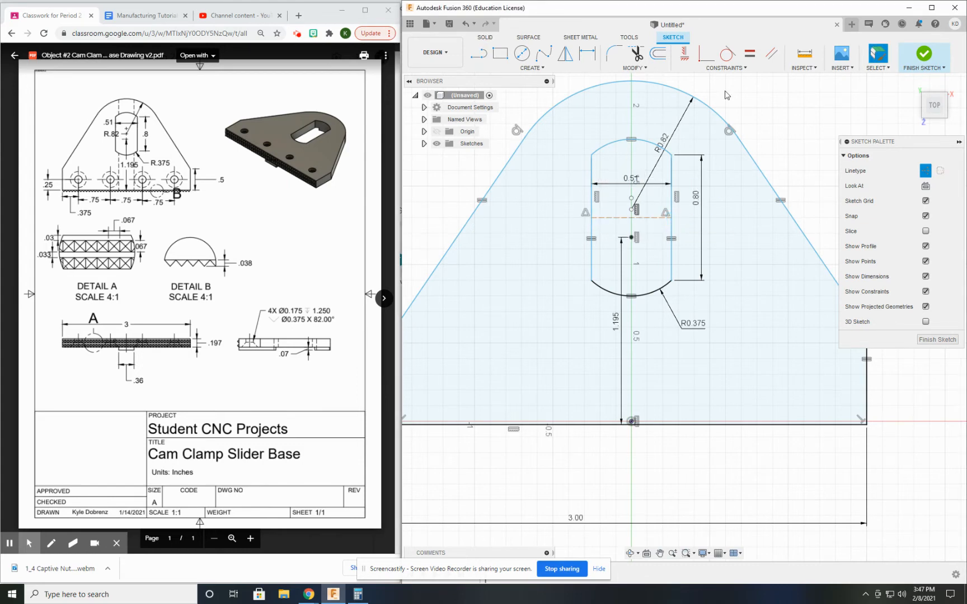
# Try to make the plate's top arc centre coincident with the slot's construction line, and undo it.
pyautogui.click(707, 55)
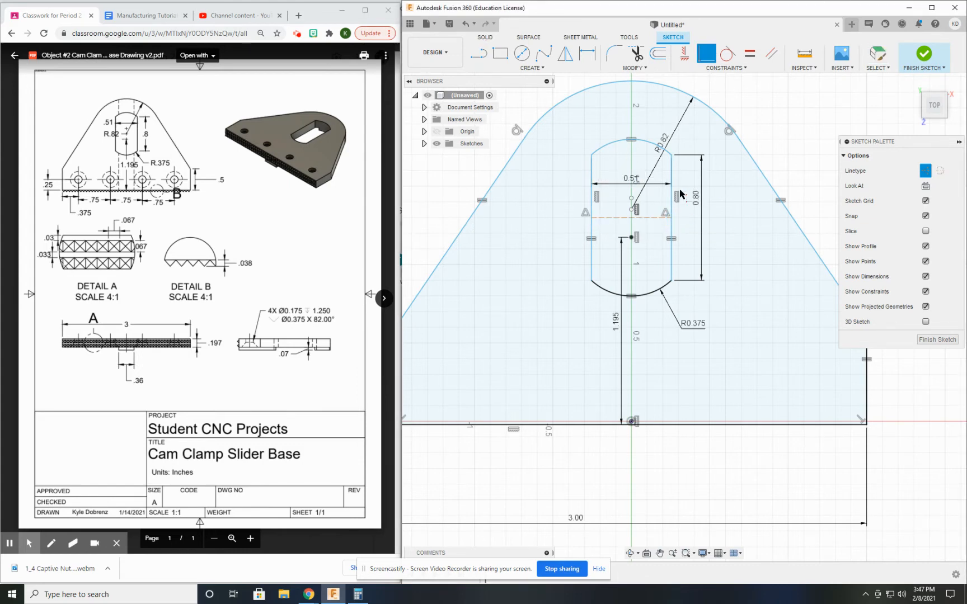
pyautogui.click(632, 210)
pyautogui.click(631, 217)
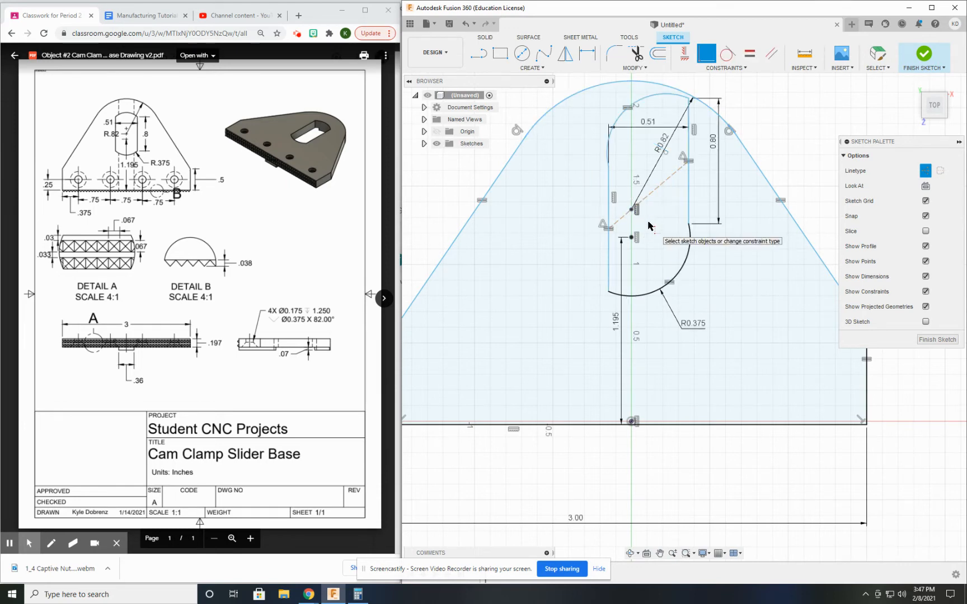
pyautogui.press('Escape')
pyautogui.hotkey('ctrl', 'z')
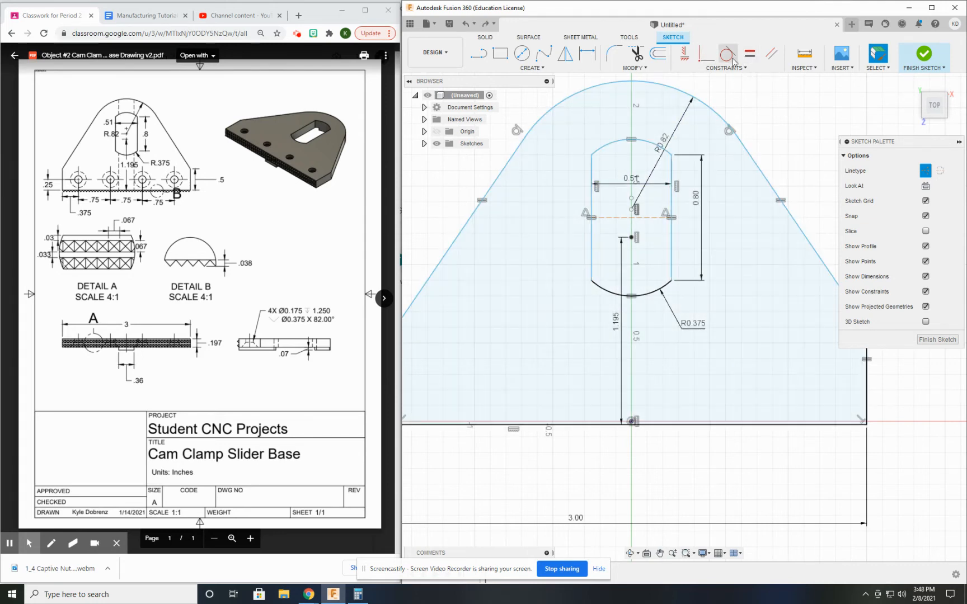
# Align the slot's two upper corners with a Horizontal constraint and make the plate's R0.82 arc centre coincident with the construction line.
pyautogui.click(684, 57)
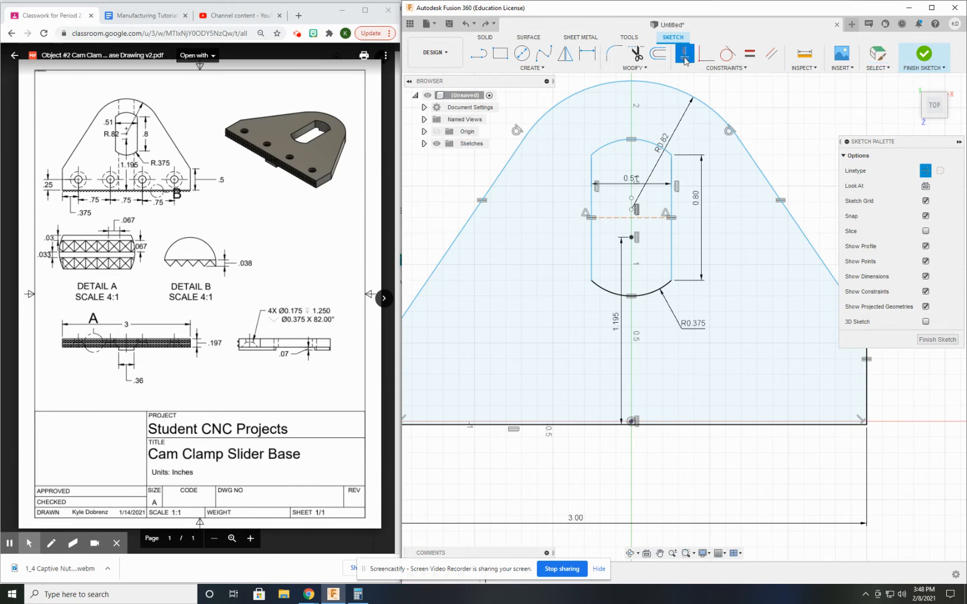
pyautogui.click(592, 155)
pyautogui.click(671, 157)
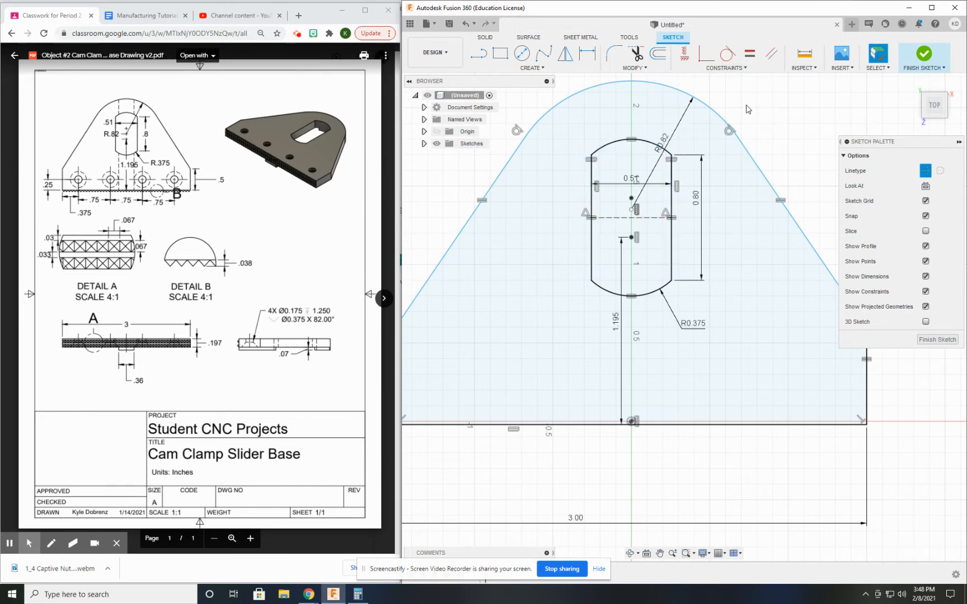
pyautogui.click(628, 217)
pyautogui.scroll(-3, 735, 215)
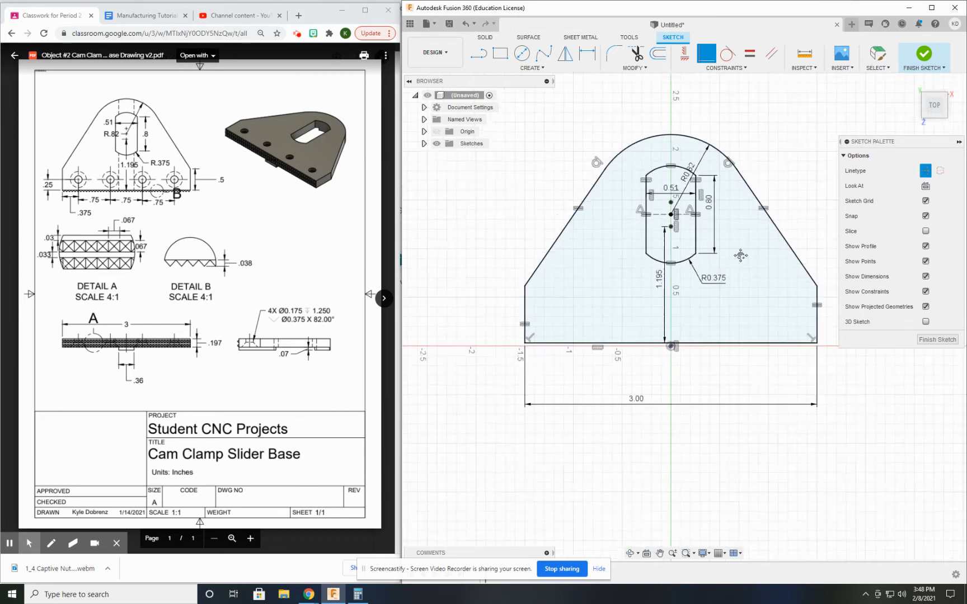
# Check the constraint status of the plate sketch in the browser's sketch list.
pyautogui.scroll(2, 610, 221)
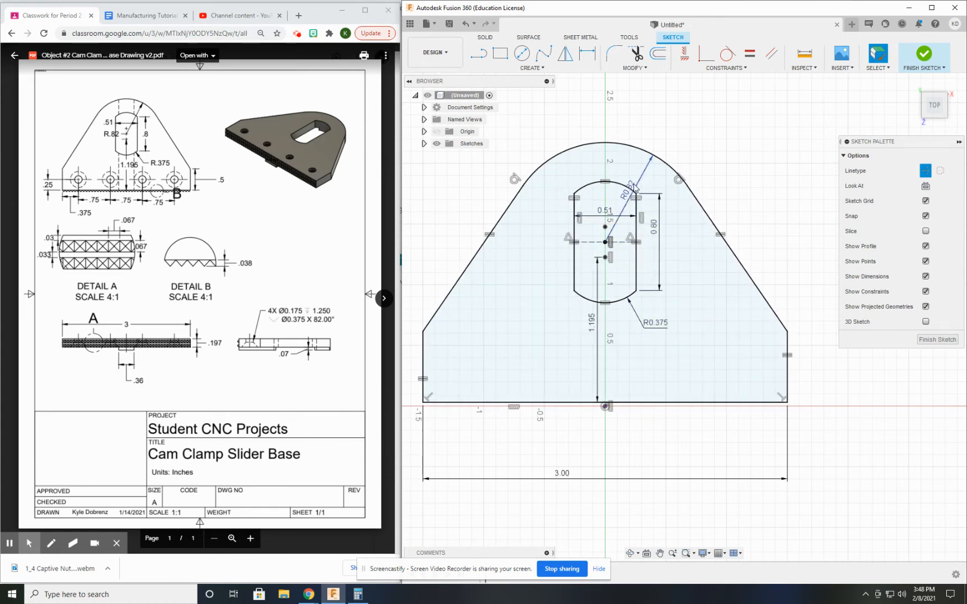
pyautogui.scroll(-3, 636, 257)
pyautogui.moveTo(626, 259); pyautogui.dragTo(617, 220, button='middle')
pyautogui.click(424, 143)
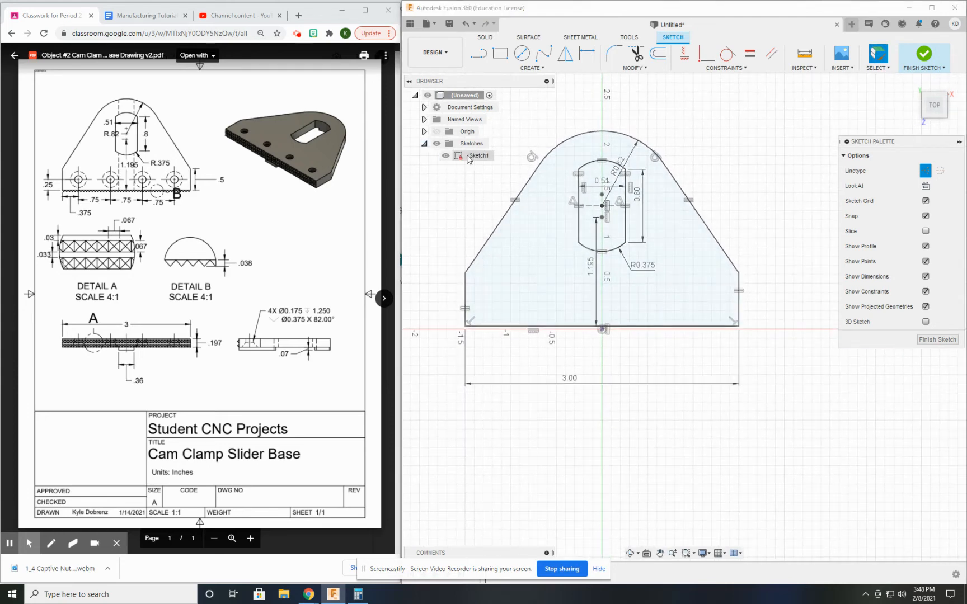
pyautogui.click(424, 144)
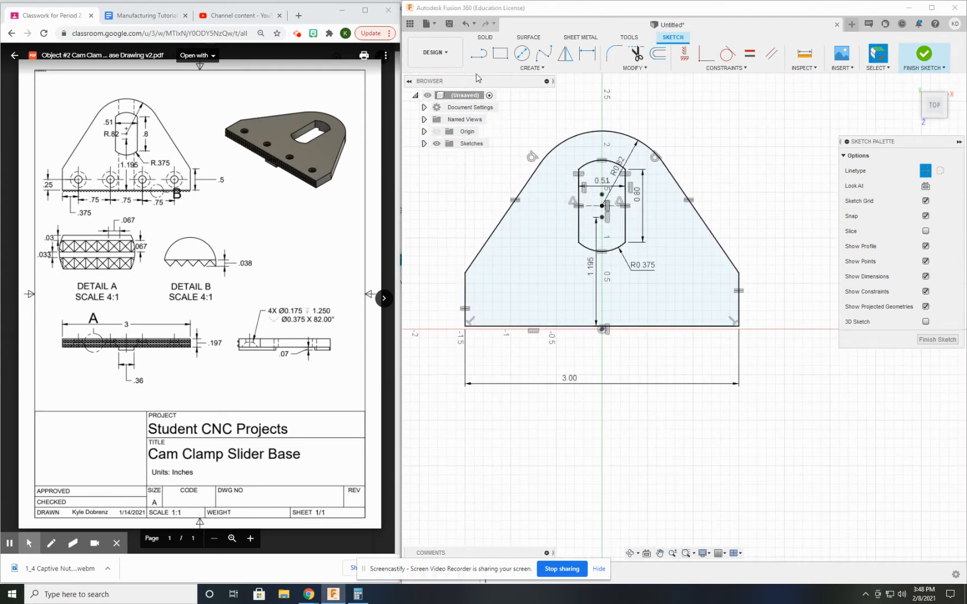
# Extrude the plate profile around the slot 0.197 in as a new body.
pyautogui.click(486, 37)
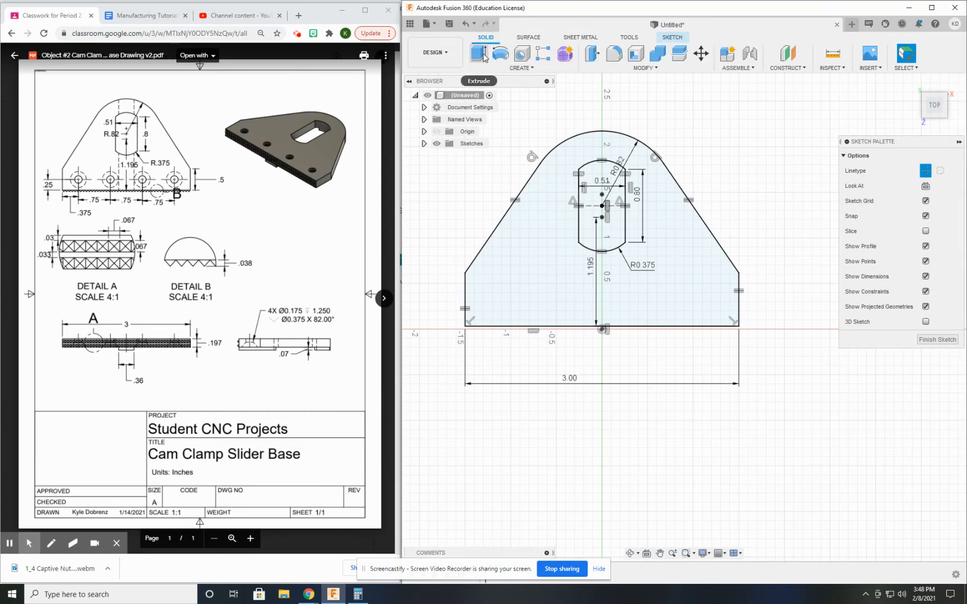
pyautogui.click(479, 53)
pyautogui.click(571, 291)
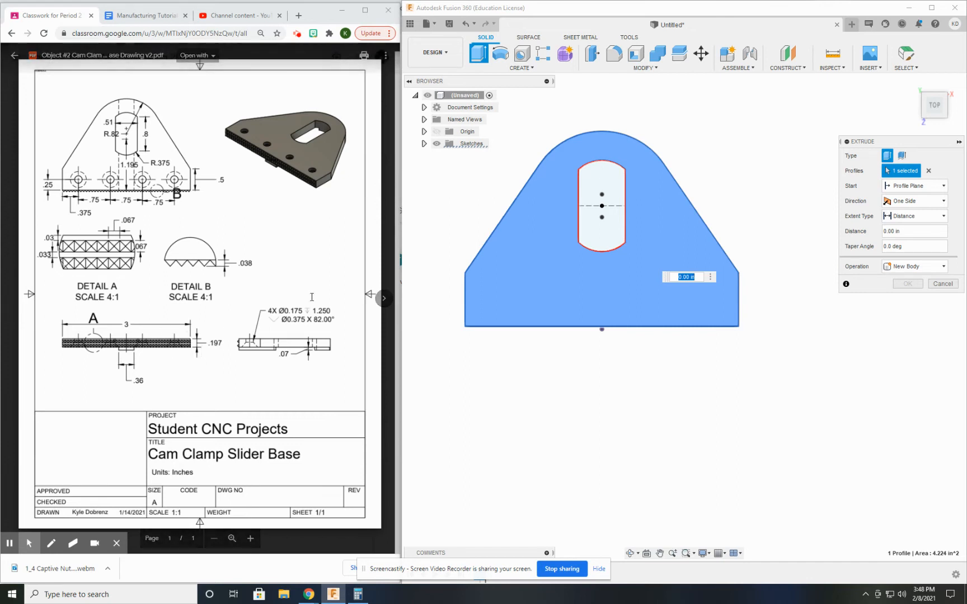
pyautogui.write('197')
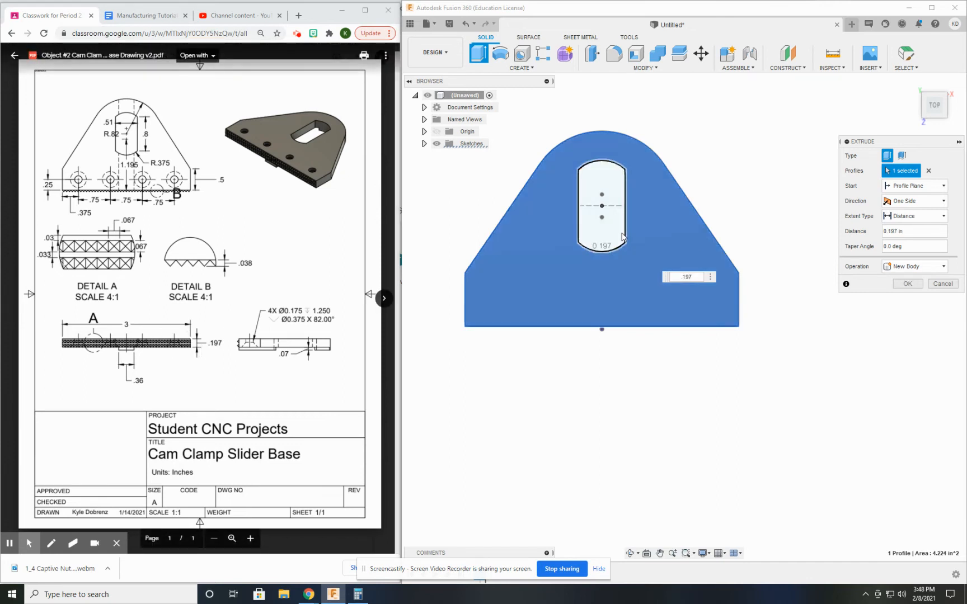
pyautogui.press('Return')
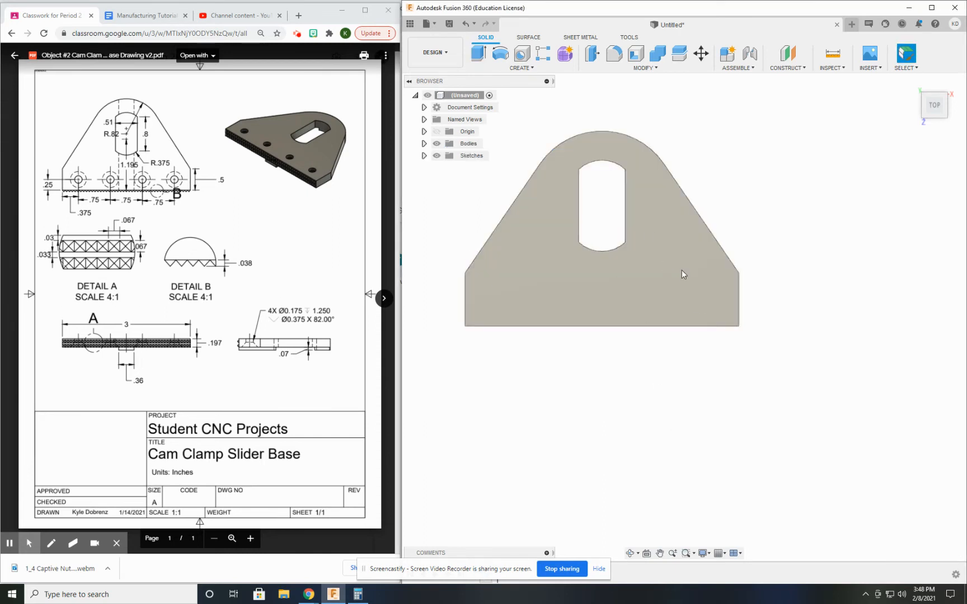
# Start a sketch on the plate's underside and place four sketch points in a row near its long straight edge.
pyautogui.click(450, 53)
pyautogui.click(513, 67)
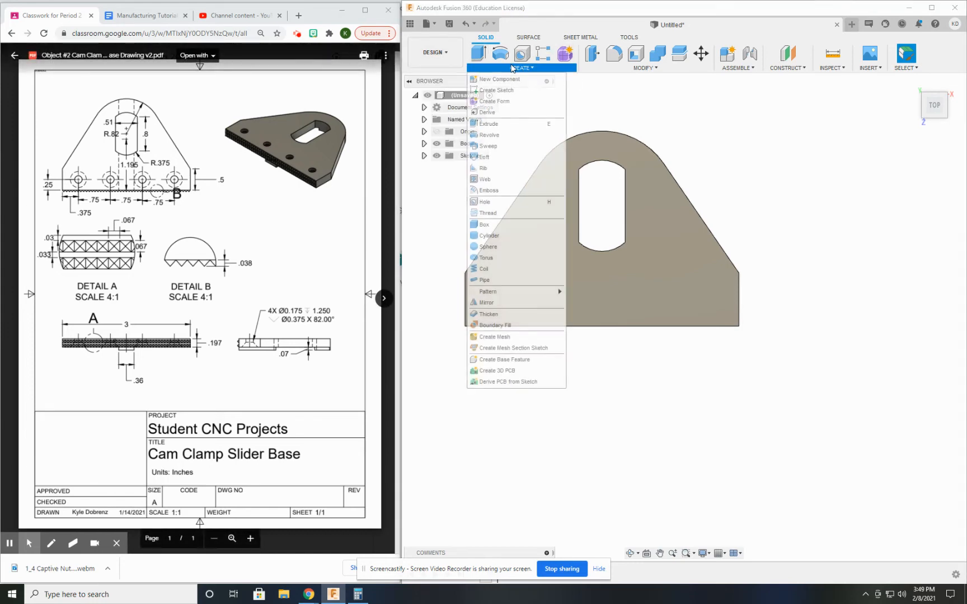
pyautogui.click(495, 90)
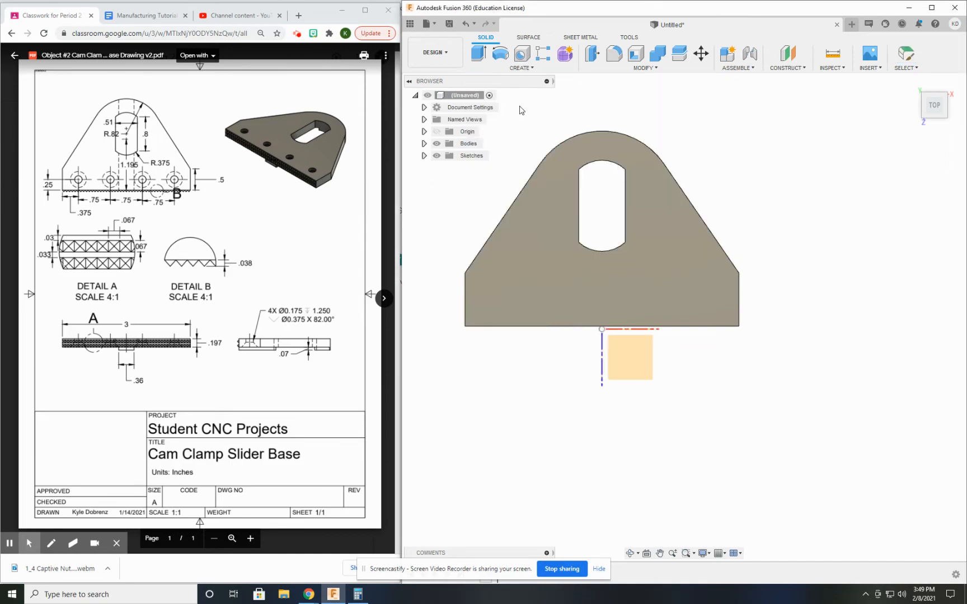
pyautogui.keyDown('shift'); pyautogui.moveTo(609, 250); pyautogui.dragTo(579, 59, button='middle'); pyautogui.keyUp('shift')
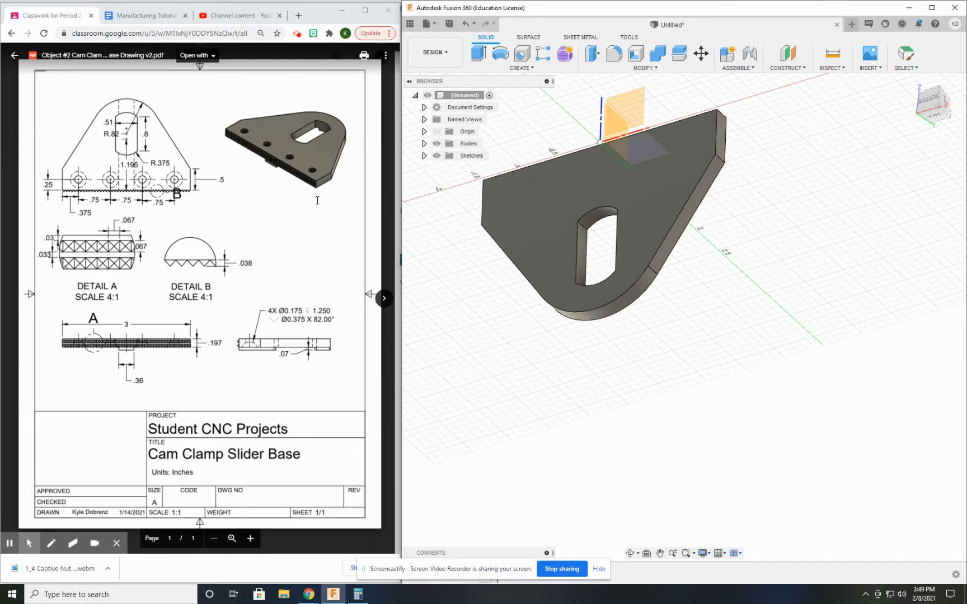
pyautogui.keyDown('shift'); pyautogui.moveTo(607, 185); pyautogui.dragTo(594, 205, button='middle'); pyautogui.keyUp('shift')
pyautogui.click(562, 182)
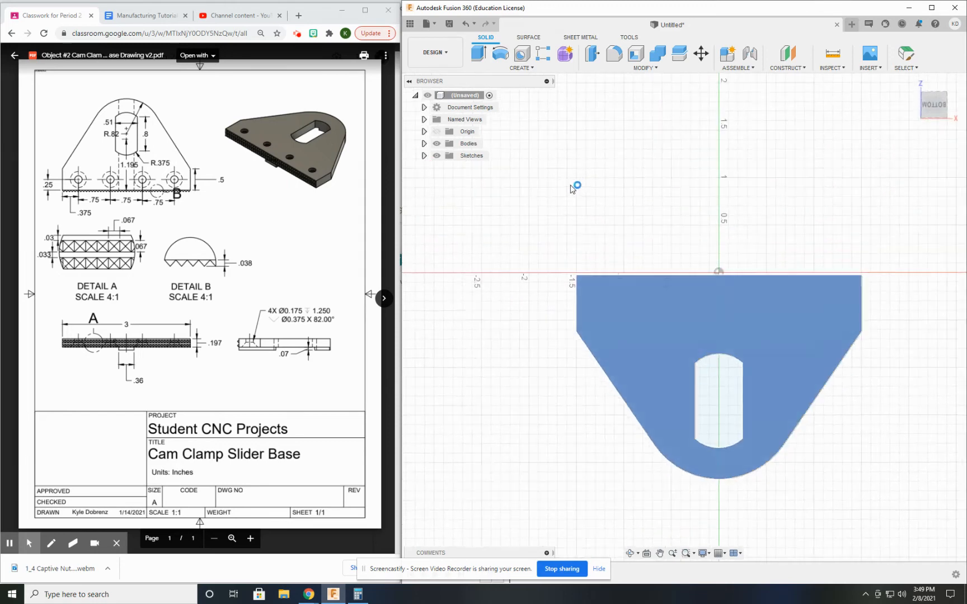
pyautogui.click(523, 70)
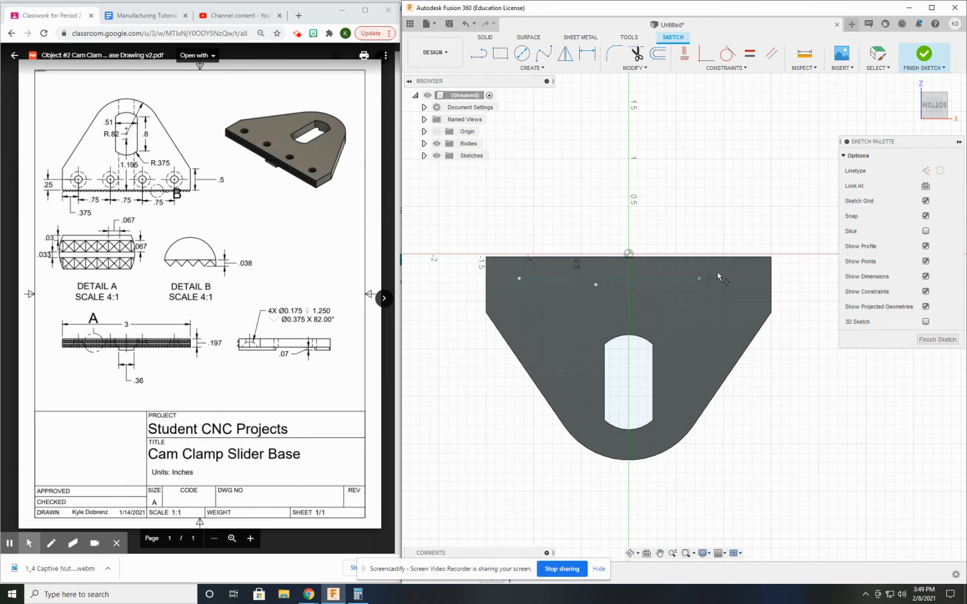
# Dimension the outermost sketch point 0.375 in horizontally from the plate's nearest side edge.
pyautogui.click(587, 53)
pyautogui.click(742, 273)
pyautogui.click(744, 257)
pyautogui.click(765, 234)
pyautogui.write('.25')
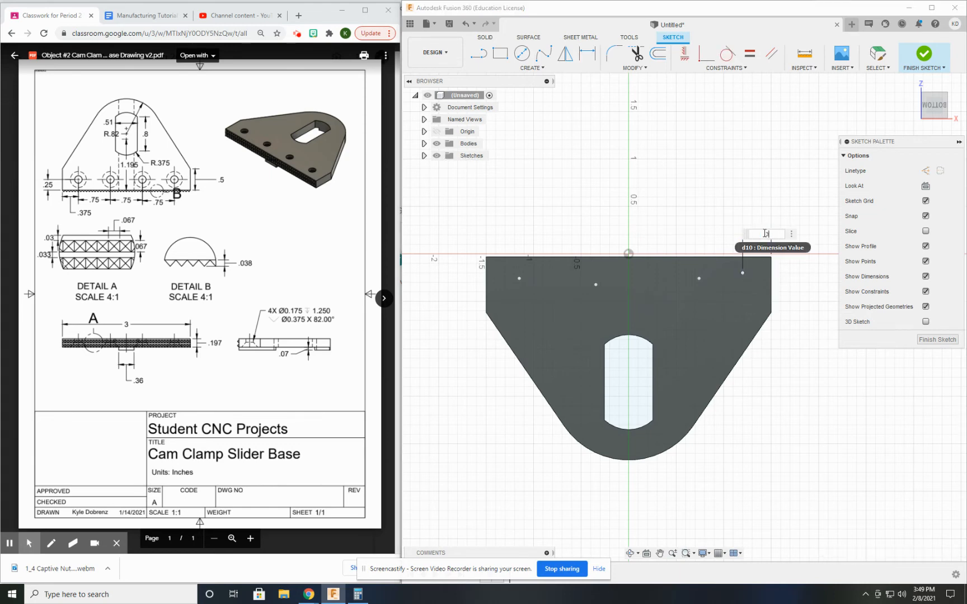
pyautogui.press('Return')
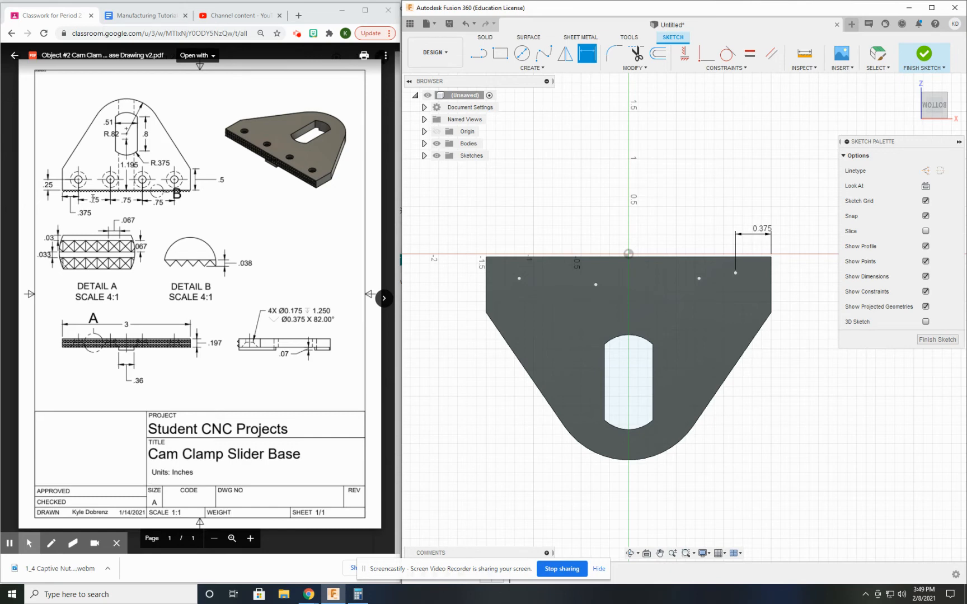
# Dimension the horizontal spacing between the outermost point and its neighbour at 0.75 in.
pyautogui.click(736, 272)
pyautogui.click(698, 278)
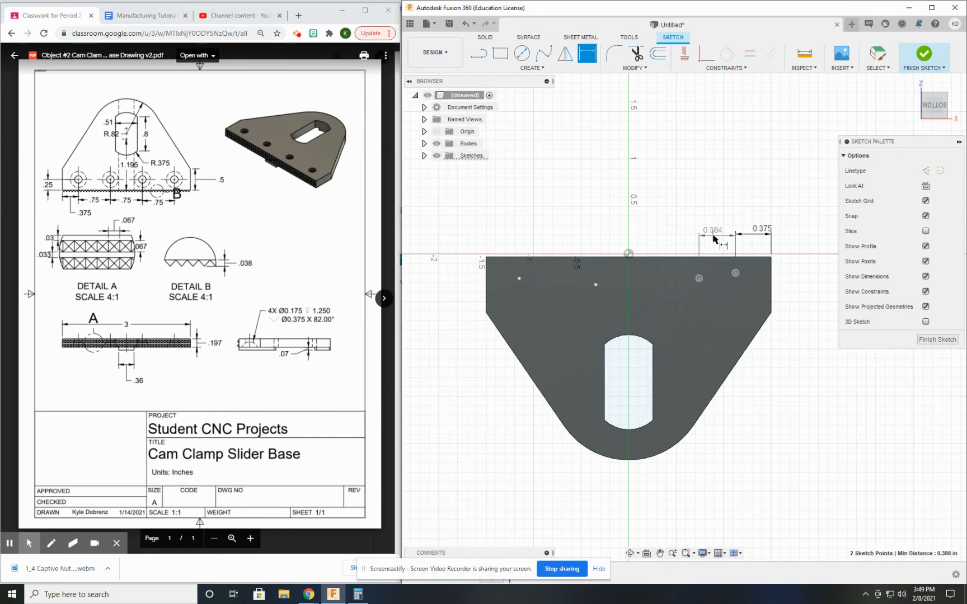
pyautogui.click(715, 235)
pyautogui.write('.75')
pyautogui.press('Return')
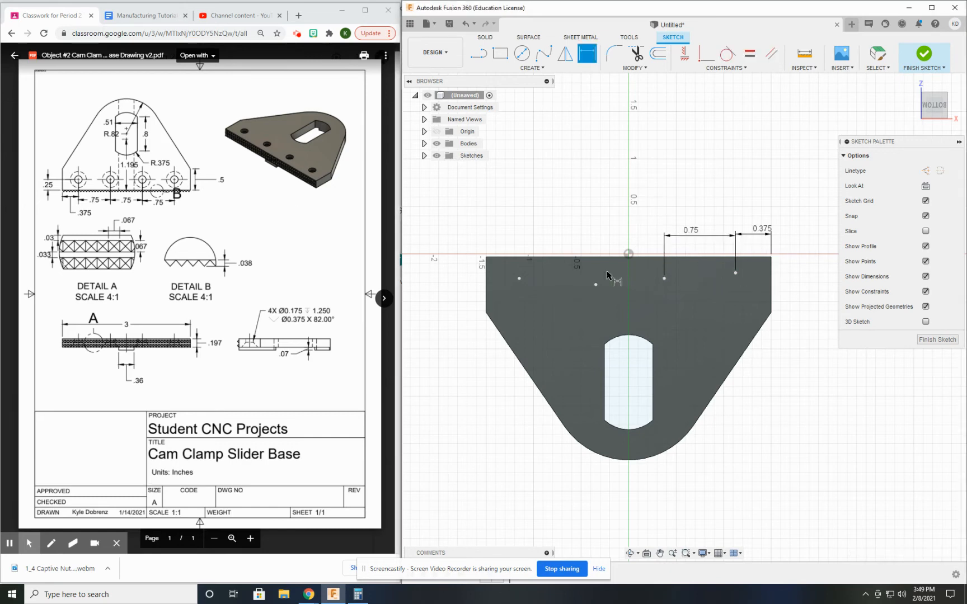
# Dimension the two remaining horizontal spacings between neighbouring sketch points at 0.75 in each.
pyautogui.click(595, 286)
pyautogui.click(665, 278)
pyautogui.click(630, 236)
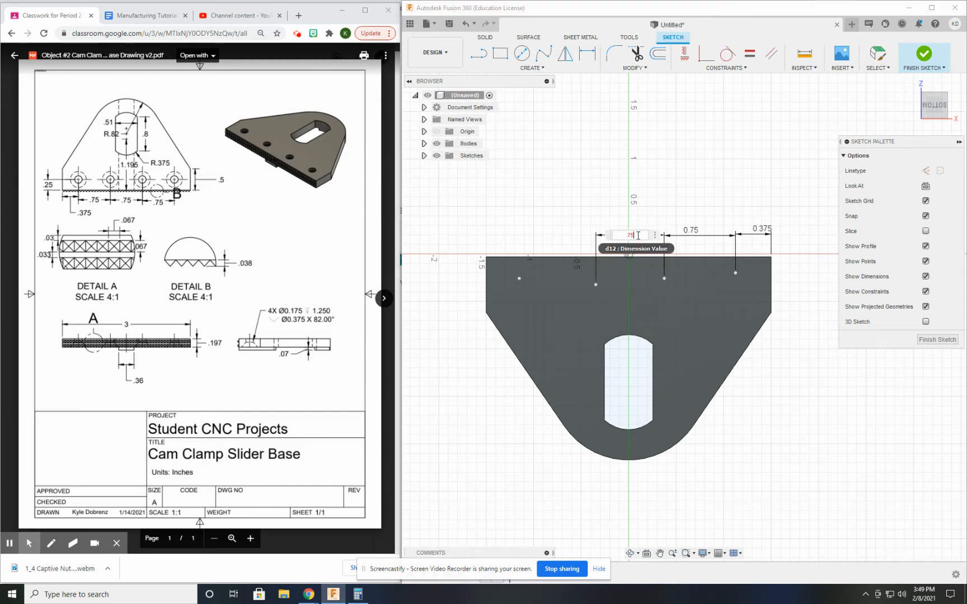
pyautogui.write('.75')
pyautogui.press('Return')
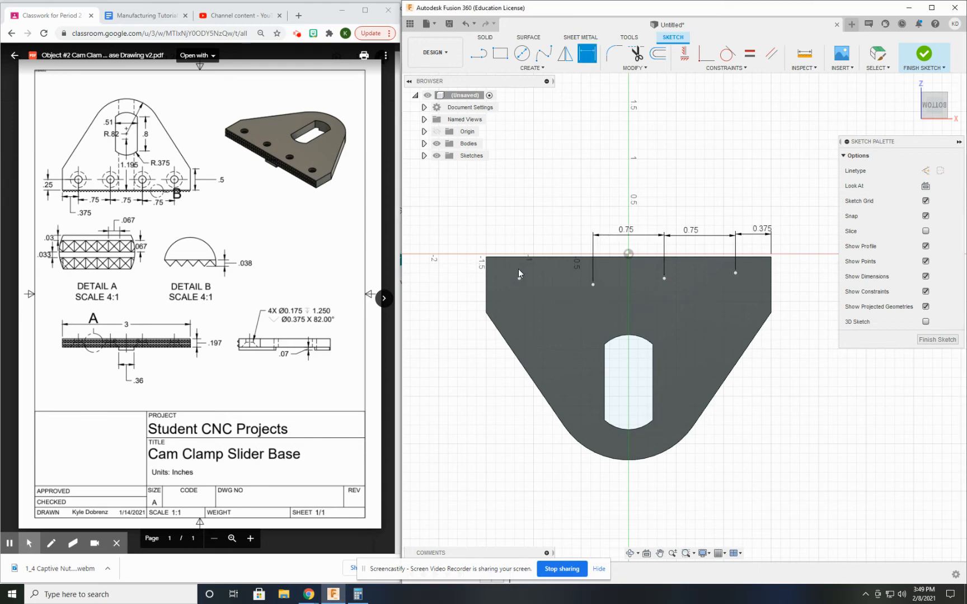
pyautogui.click(519, 278)
pyautogui.click(593, 285)
pyautogui.click(560, 227)
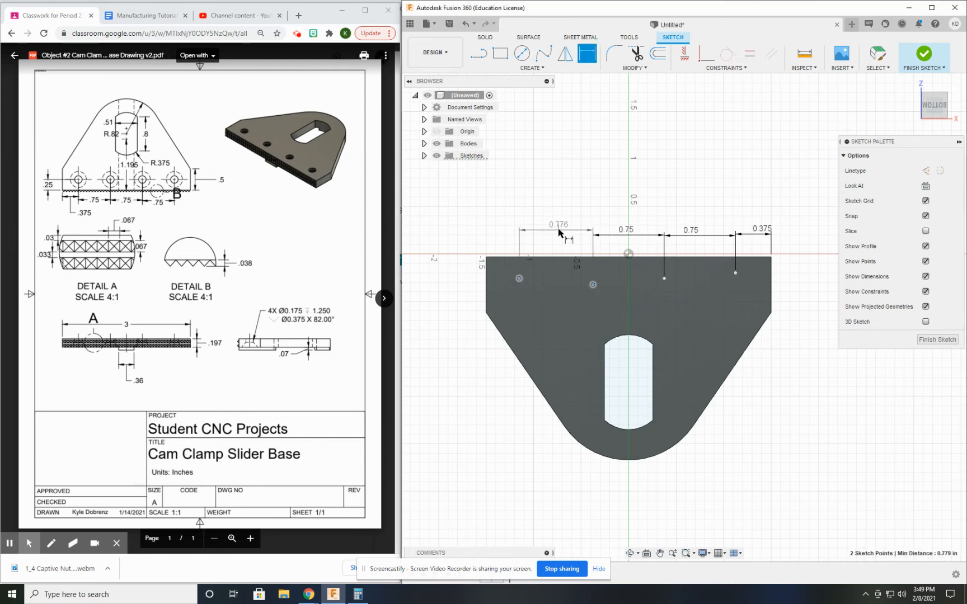
pyautogui.write('.75')
pyautogui.press('Return')
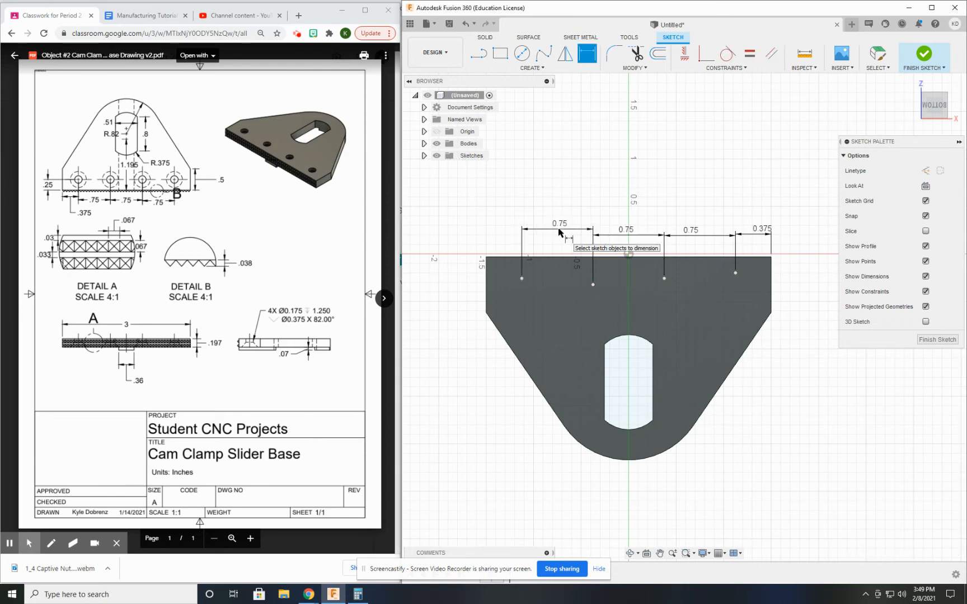
# Dimension the outermost sketch point 0.25 in from the plate's long straight edge.
pyautogui.click(744, 257)
pyautogui.click(735, 272)
pyautogui.click(786, 264)
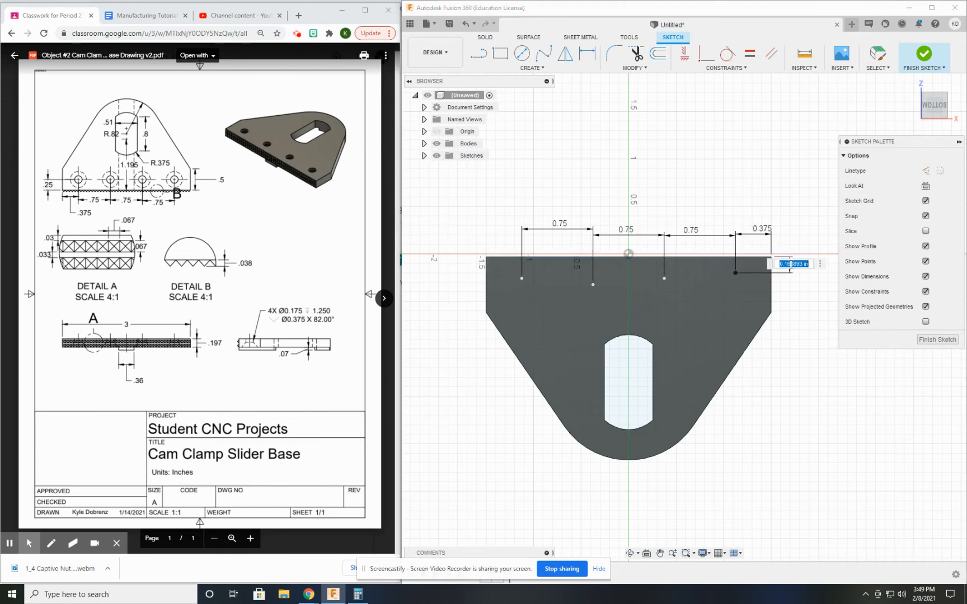
pyautogui.write('.25')
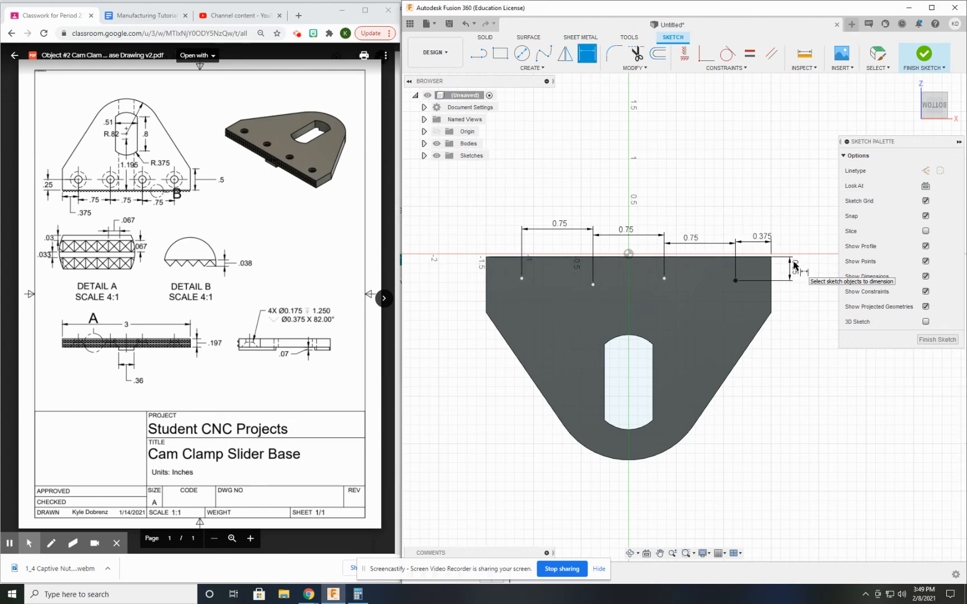
pyautogui.press('Return')
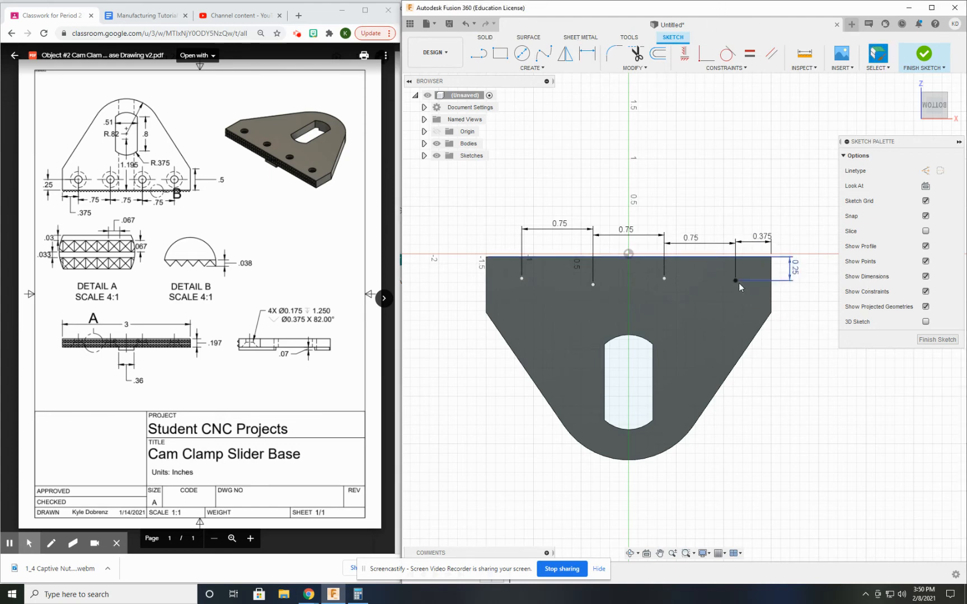
# Align all four sketch points with Horizontal constraints and check the sketch's constraint status in the browser.
pyautogui.click(735, 280)
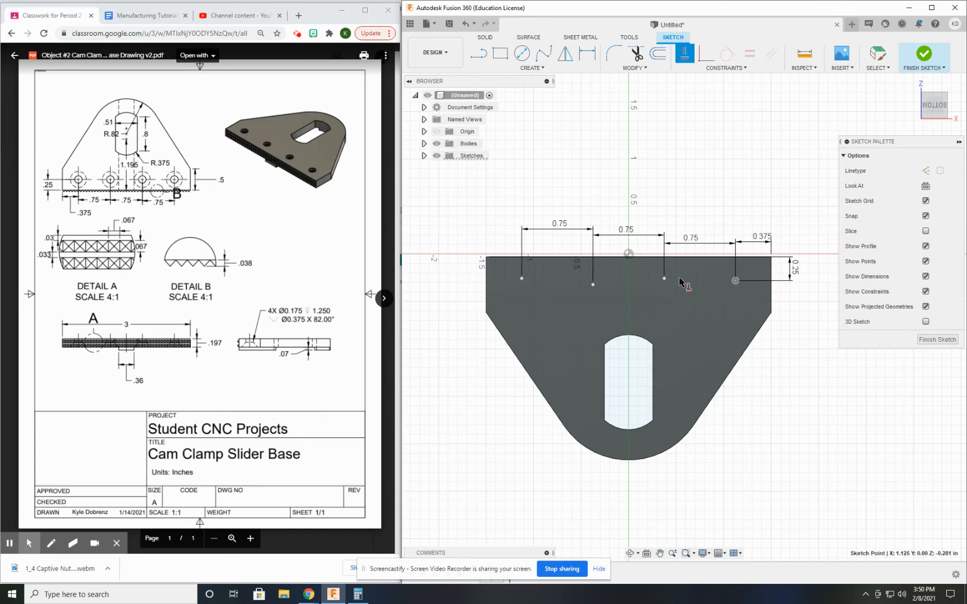
pyautogui.click(664, 278)
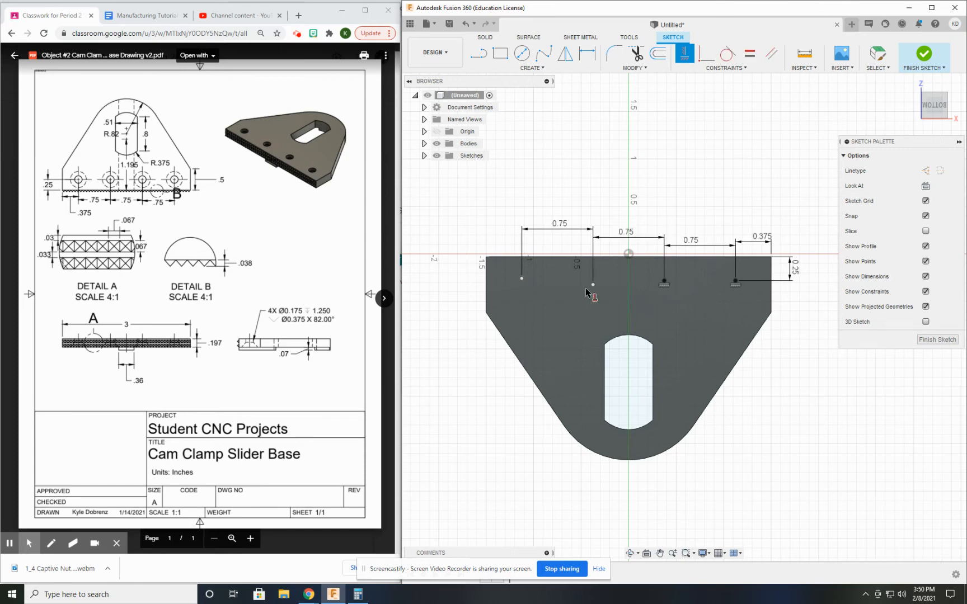
pyautogui.click(664, 280)
pyautogui.click(593, 283)
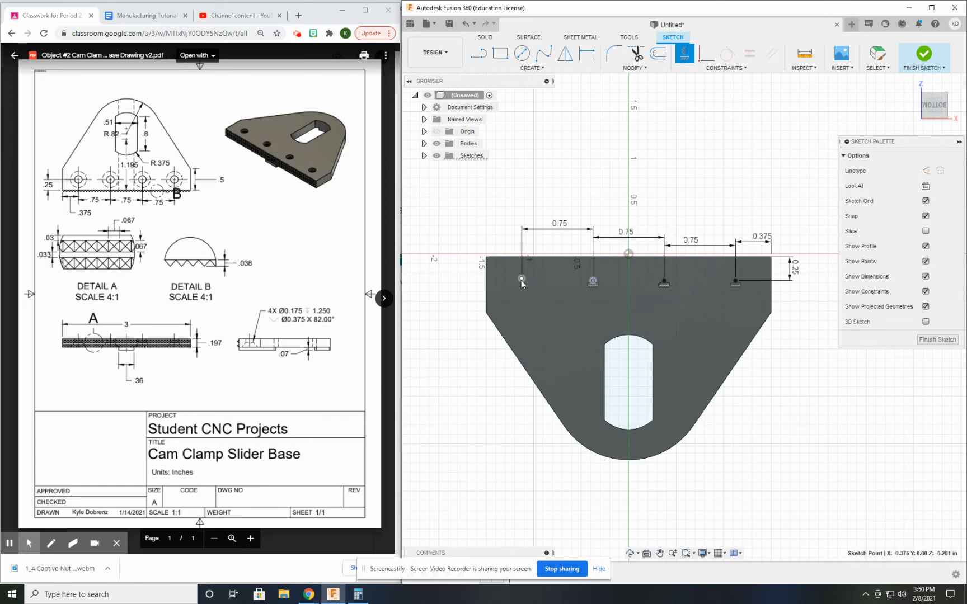
pyautogui.click(522, 279)
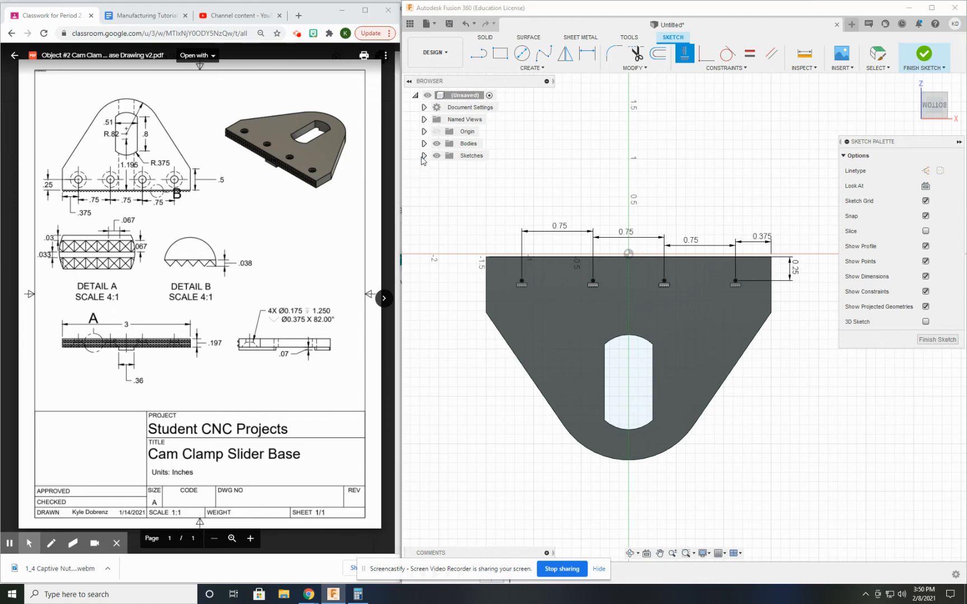
pyautogui.click(423, 155)
pyautogui.click(424, 156)
# Start the Hole command and place holes on all four sketch points of the plate's underside.
pyautogui.click(484, 39)
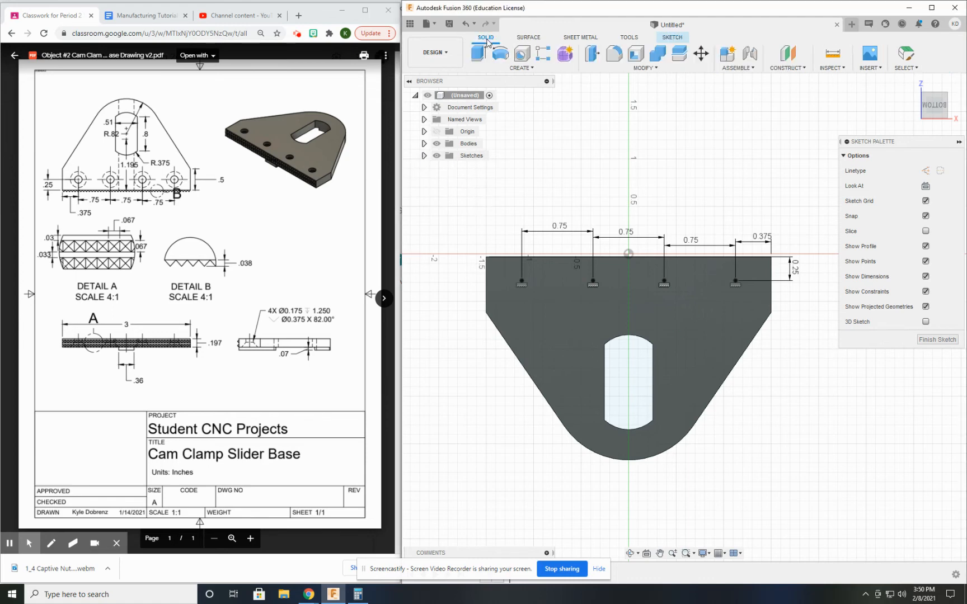
pyautogui.click(522, 55)
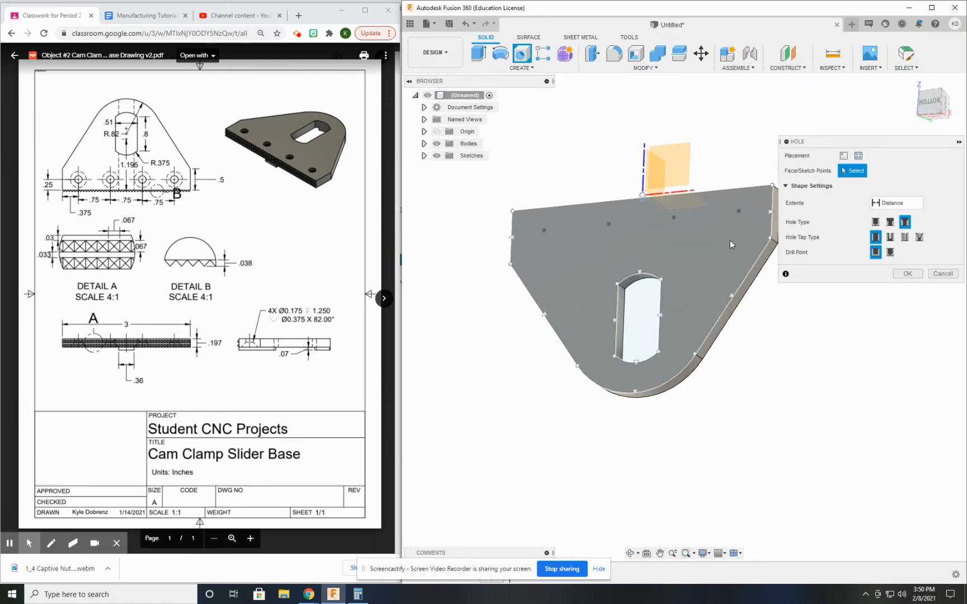
pyautogui.click(738, 211)
pyautogui.click(674, 217)
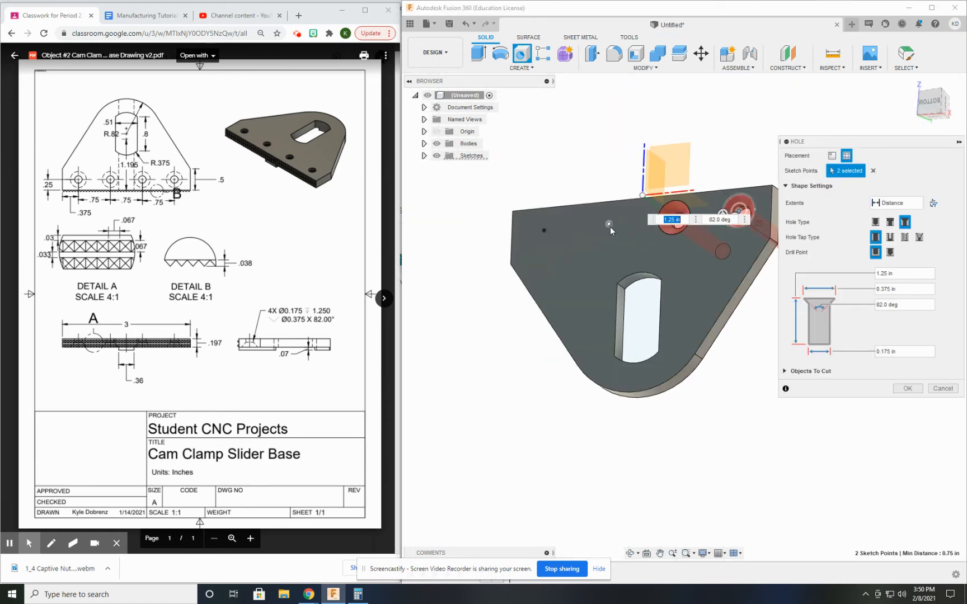
pyautogui.click(609, 224)
pyautogui.click(544, 231)
pyautogui.moveTo(739, 296); pyautogui.dragTo(681, 301, button='middle')
pyautogui.keyDown('shift'); pyautogui.moveTo(627, 282); pyautogui.dragTo(568, 227, button='middle'); pyautogui.keyUp('shift')
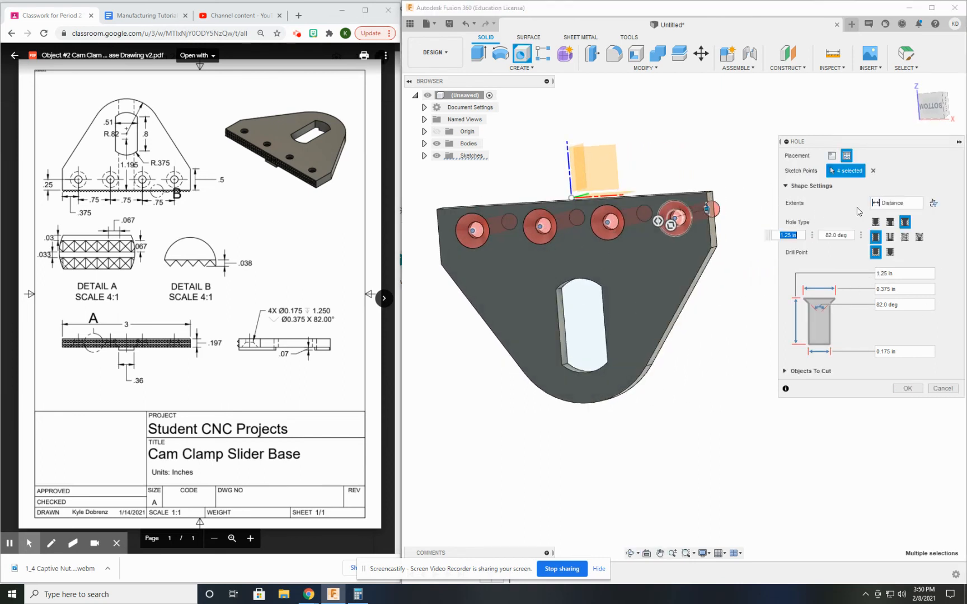
# Keep the holes' extent as Distance with a 1.25 in depth and choose the countersink hole type.
pyautogui.click(894, 203)
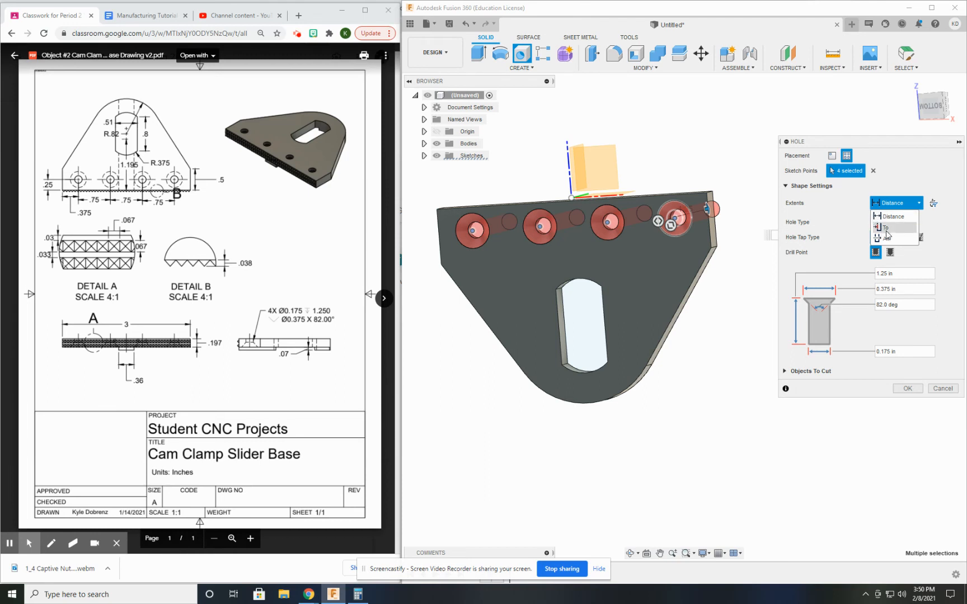
pyautogui.click(886, 207)
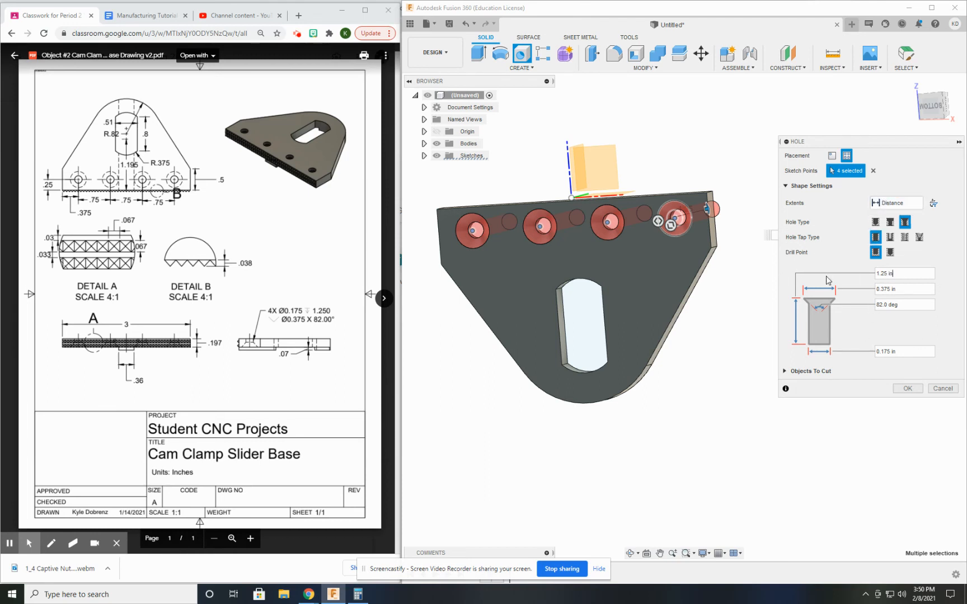
pyautogui.doubleClick(887, 276)
pyautogui.write('1')
pyautogui.click(876, 222)
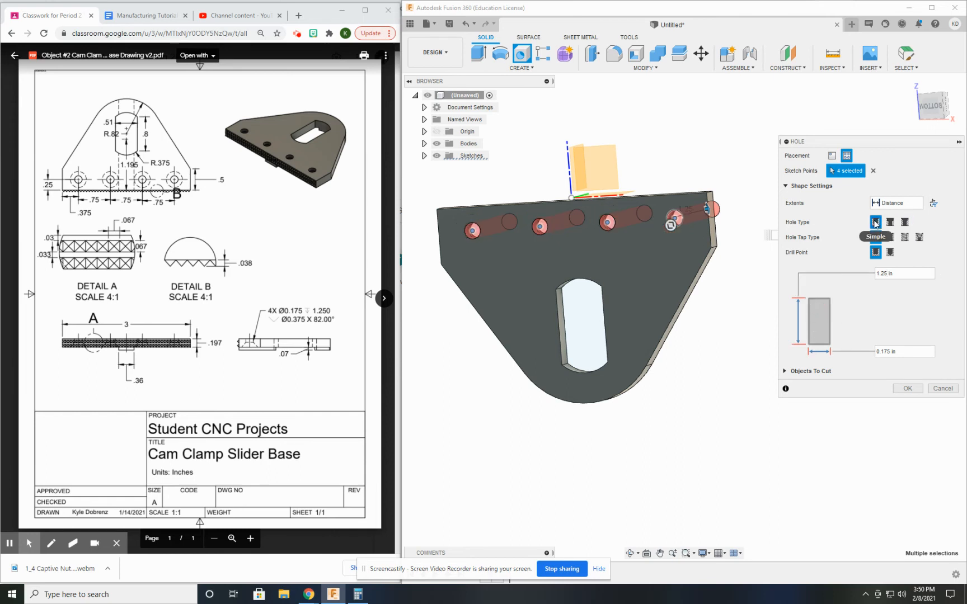
pyautogui.click(905, 222)
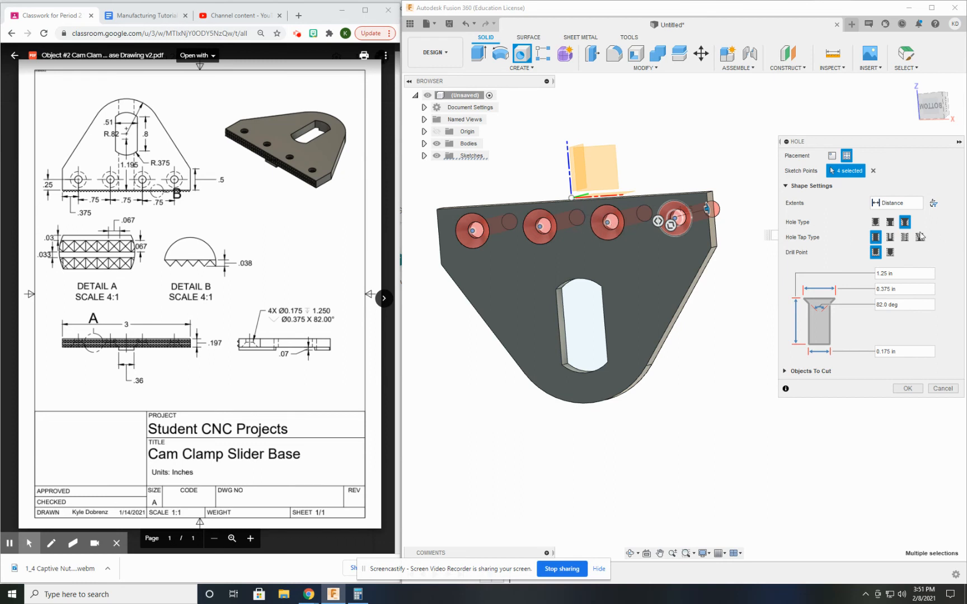
# Compare the angled and flat drill point options for the holes, ending on the flat one.
pyautogui.click(890, 254)
pyautogui.click(875, 258)
pyautogui.click(890, 256)
pyautogui.click(876, 259)
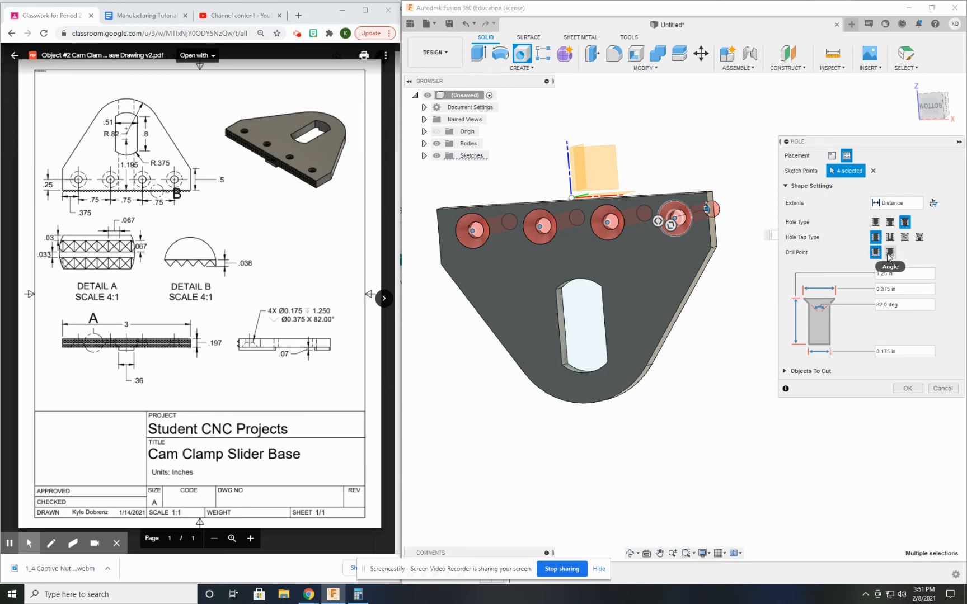
pyautogui.click(890, 256)
pyautogui.click(875, 258)
pyautogui.click(890, 257)
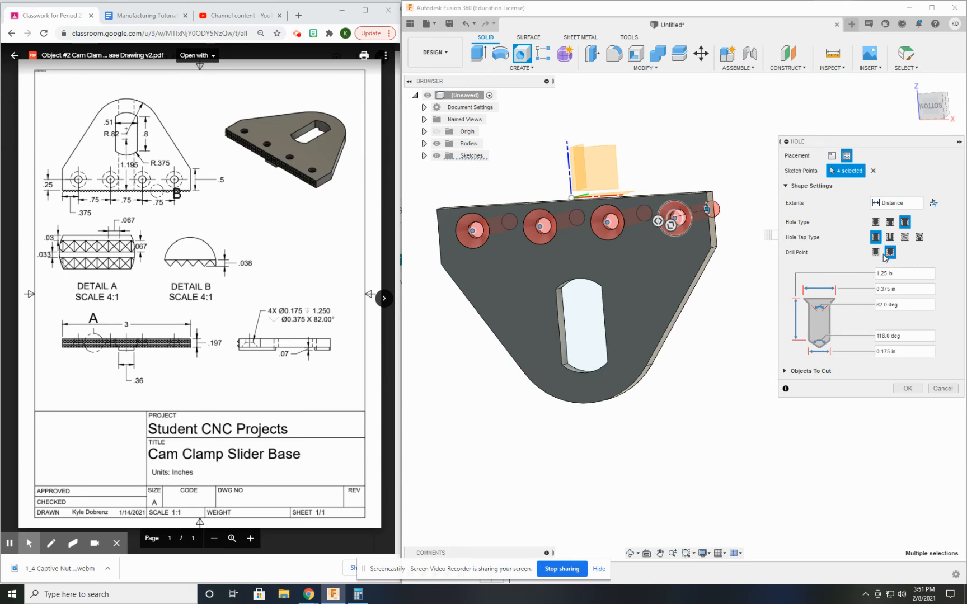
pyautogui.click(876, 256)
pyautogui.click(875, 253)
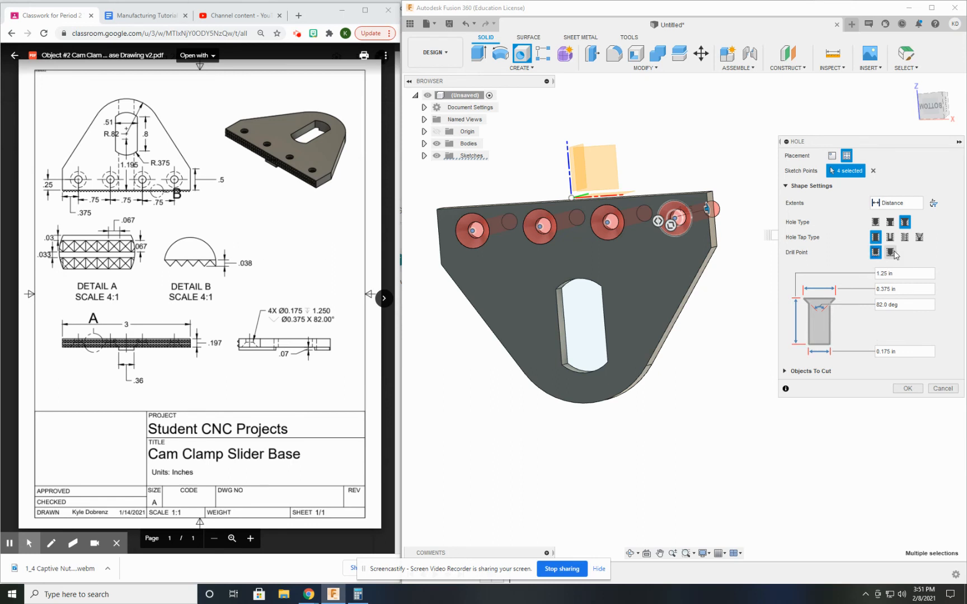
pyautogui.click(890, 253)
pyautogui.click(873, 253)
# Set the hole diameter to 0.175 in, create the four countersunk holes and inspect both faces of the plate.
pyautogui.click(877, 305)
pyautogui.click(861, 335)
pyautogui.click(877, 349)
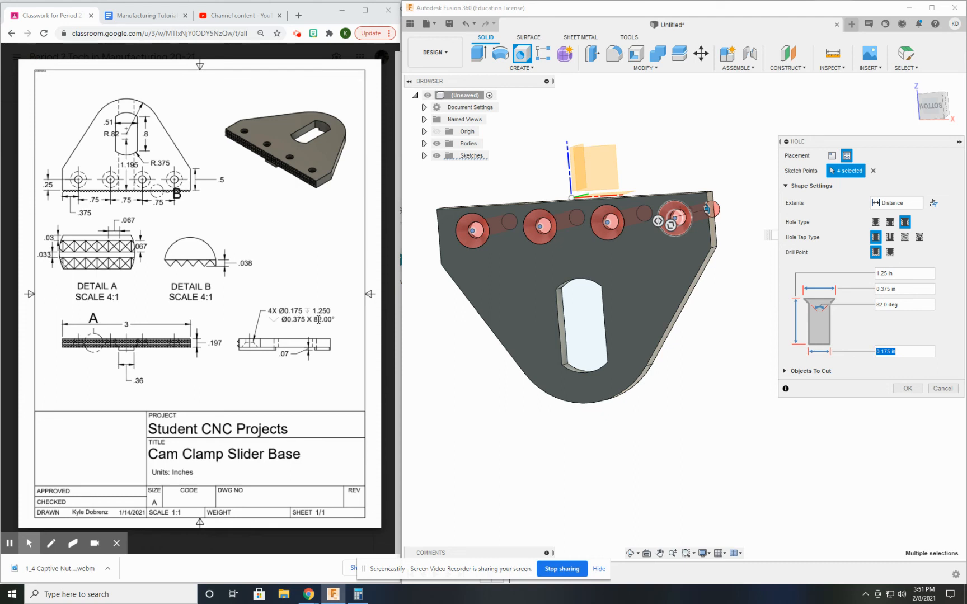
pyautogui.press('BackSpace')
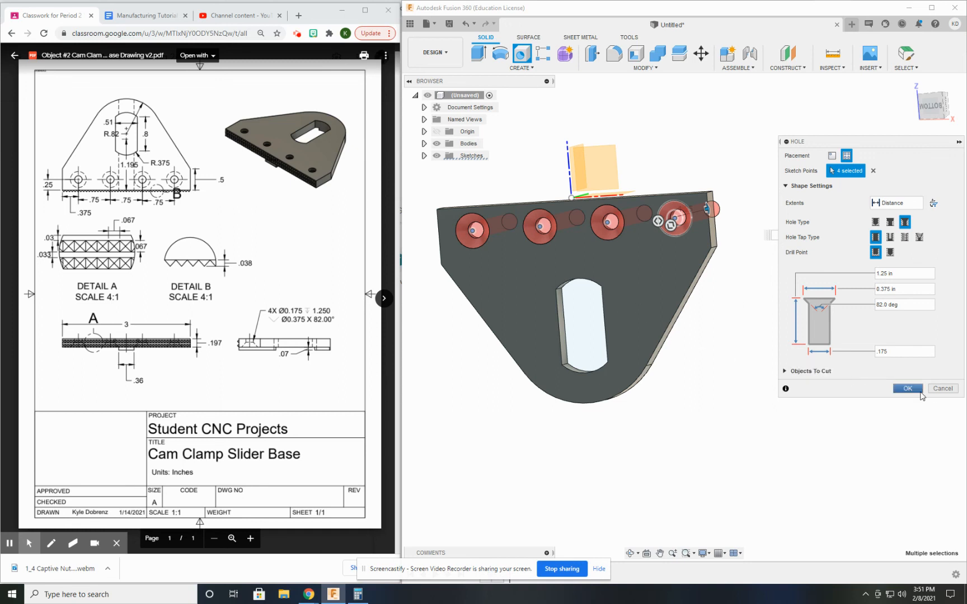
pyautogui.click(907, 388)
pyautogui.keyDown('shift'); pyautogui.moveTo(658, 299); pyautogui.dragTo(610, 235, button='middle'); pyautogui.keyUp('shift')
pyautogui.keyDown('shift'); pyautogui.moveTo(611, 187); pyautogui.dragTo(678, 262, button='middle'); pyautogui.keyUp('shift')
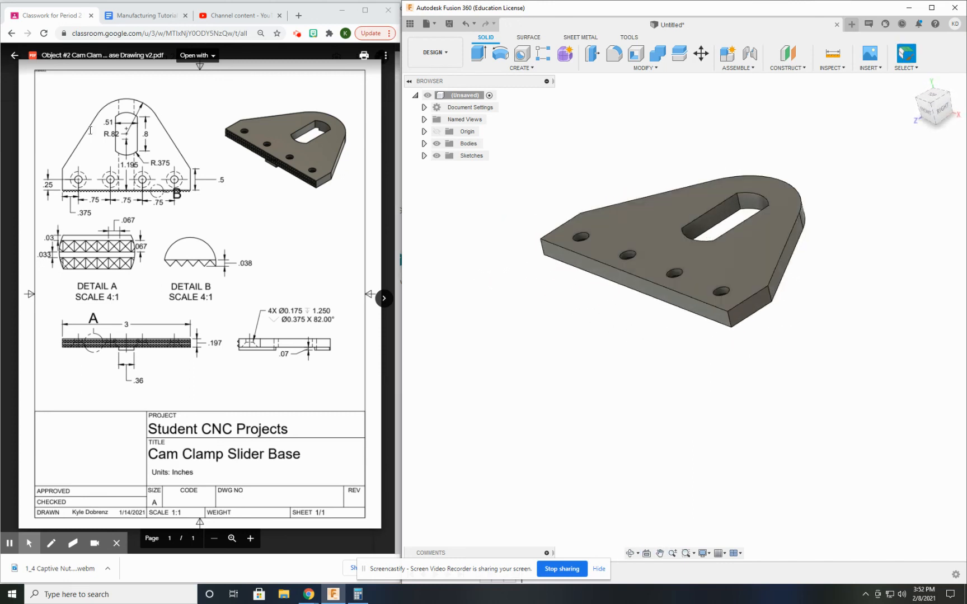